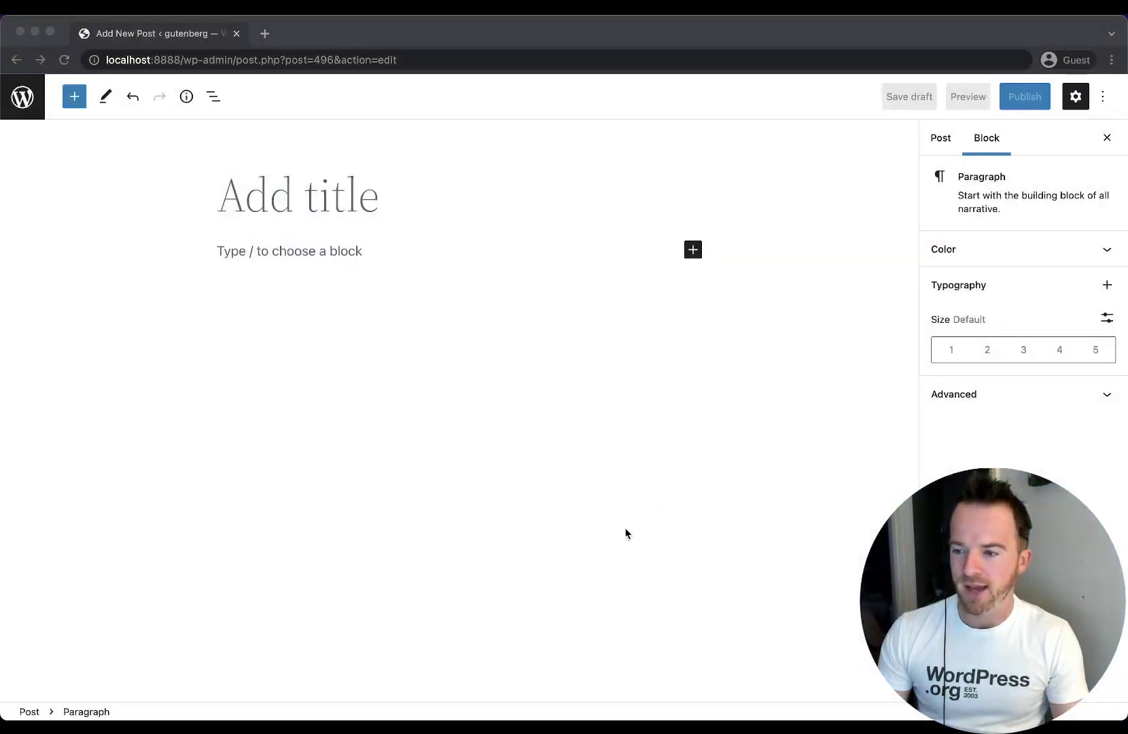
- Turn the empty paragraph into a Group block that contains a 'Hello world' paragraph
{"action": "left_click", "coordinate": [297, 251]}
{"action": "type", "text": "/grou"}
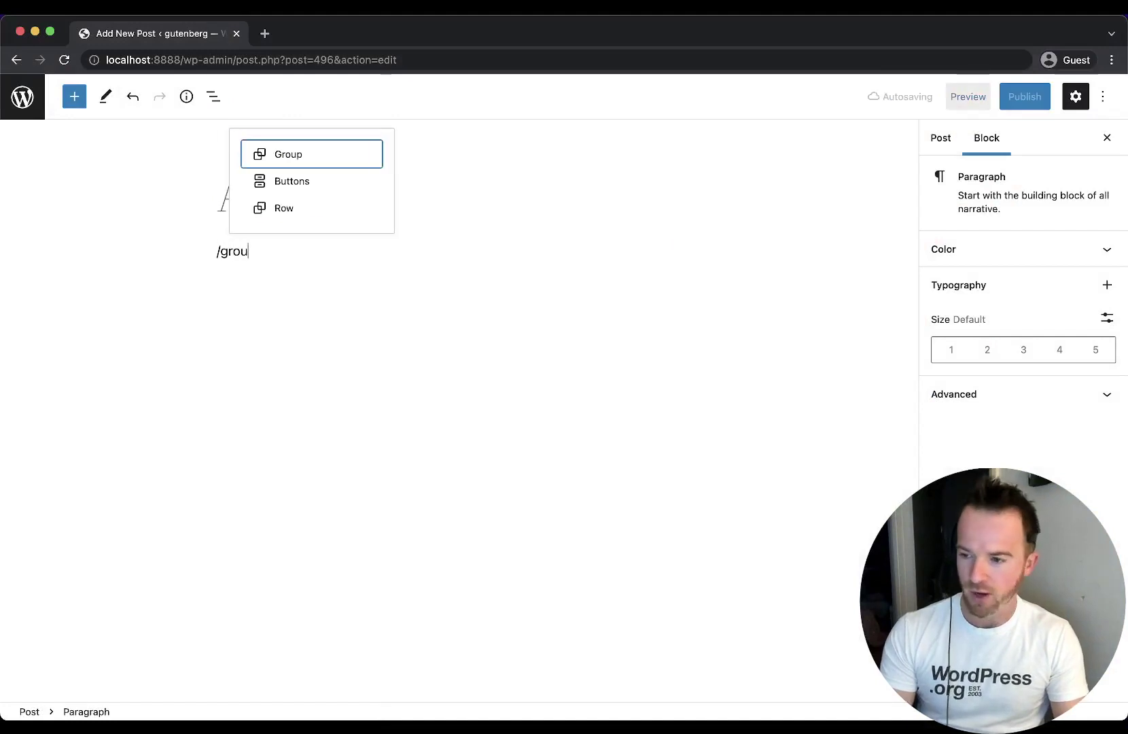
{"action": "key", "text": "Return"}
{"action": "left_click", "coordinate": [309, 257]}
{"action": "left_click", "coordinate": [375, 358]}
{"action": "type", "text": "Hello world"}
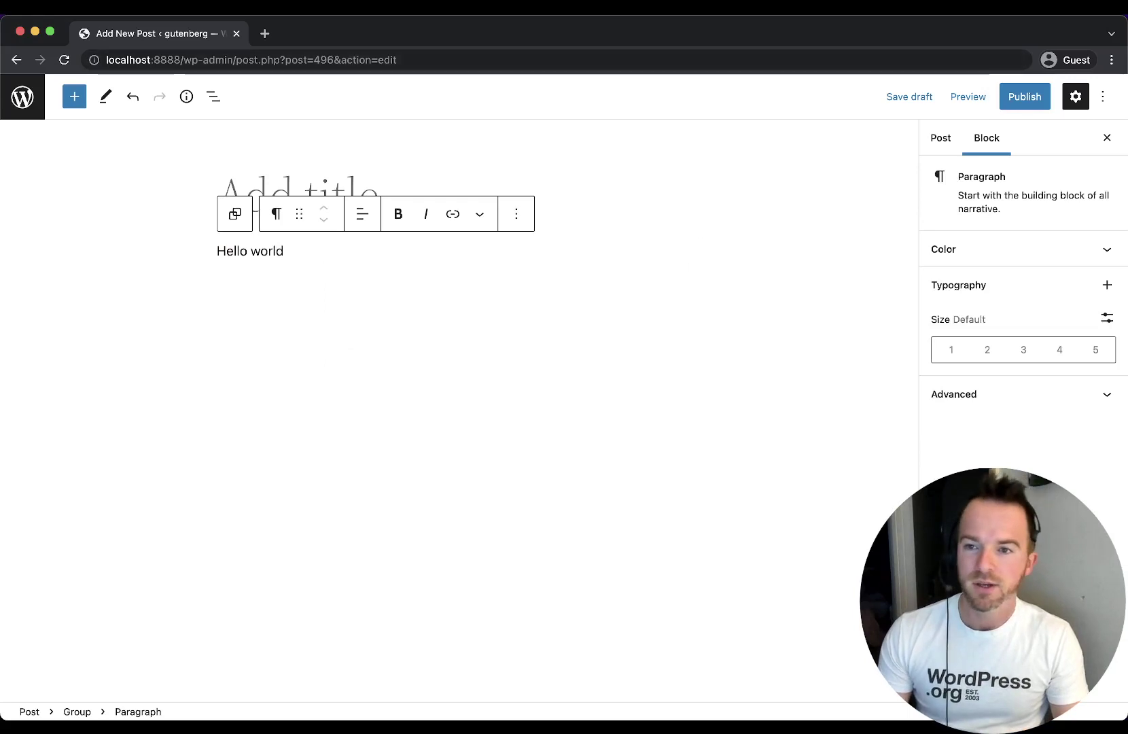
- Switch to the Code editor and highlight the group's opening and closing comment lines
{"action": "left_click", "coordinate": [1103, 96]}
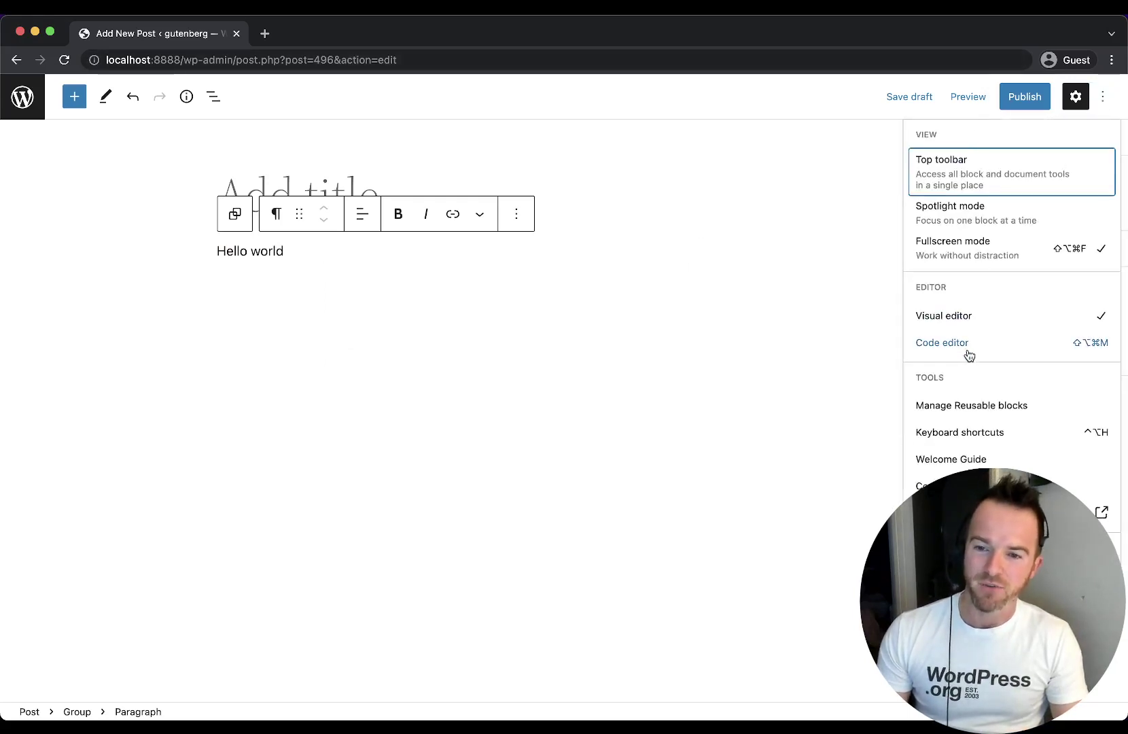
{"action": "left_click", "coordinate": [970, 344]}
{"action": "left_click_drag", "start_coordinate": [92, 306], "coordinate": [241, 409]}
{"action": "left_click", "coordinate": [241, 408]}
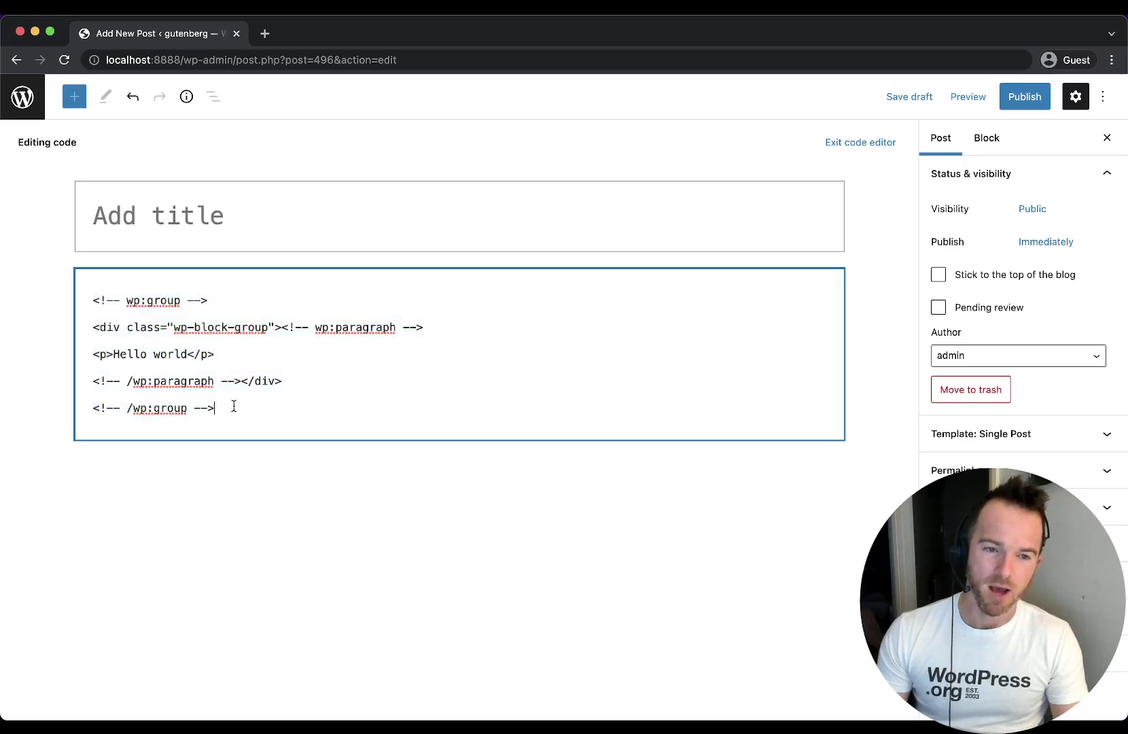
{"action": "left_click_drag", "start_coordinate": [92, 299], "coordinate": [241, 301]}
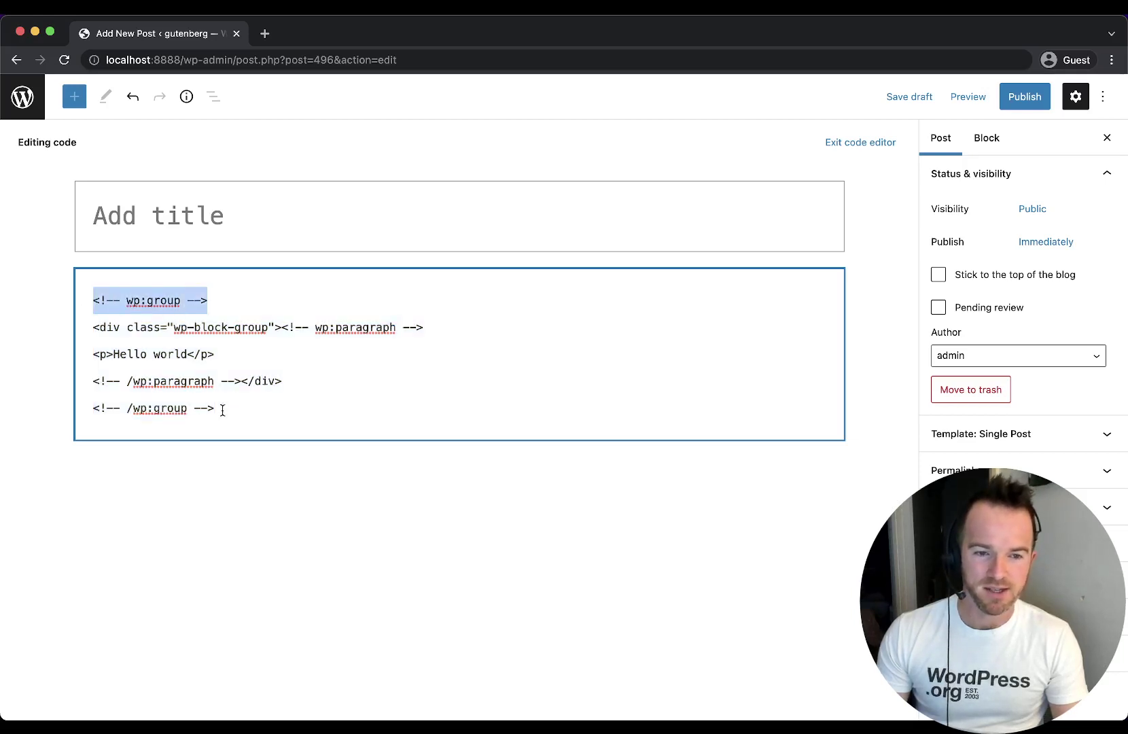
{"action": "left_click_drag", "start_coordinate": [222, 409], "coordinate": [27, 410]}
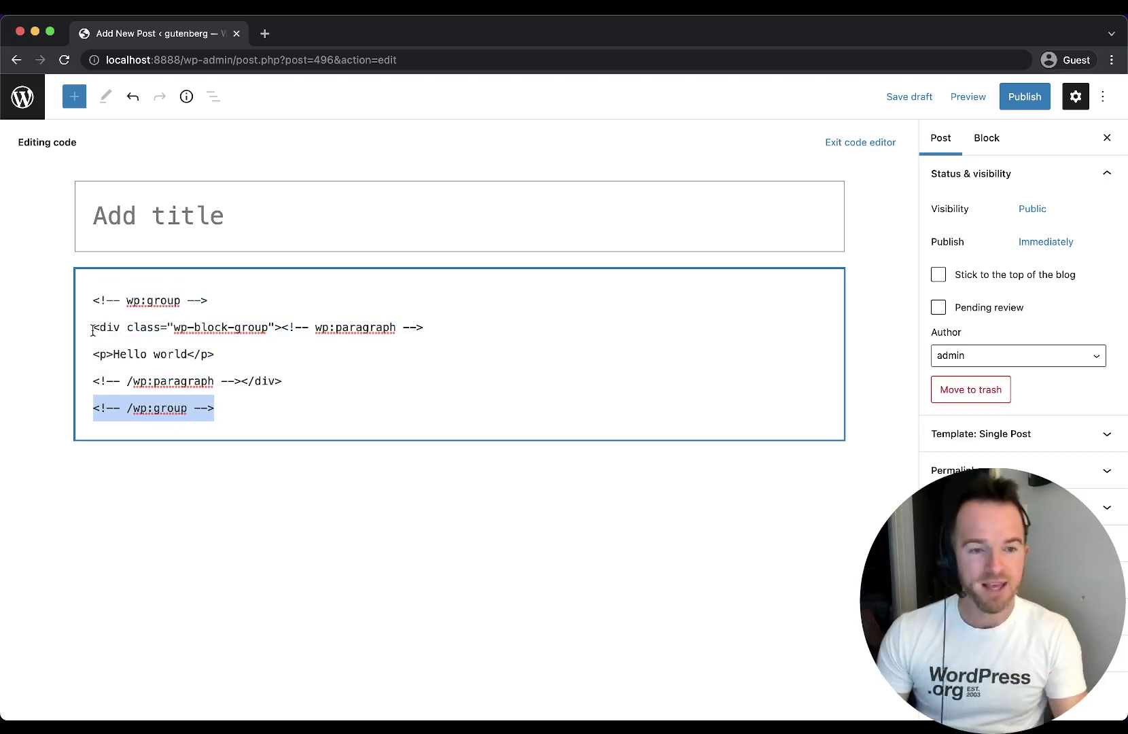
{"action": "left_click", "coordinate": [199, 352]}
- Highlight the paragraph block markup and the <p>Hello world</p> line, then exit the code editor
{"action": "left_click_drag", "start_coordinate": [299, 381], "coordinate": [51, 335]}
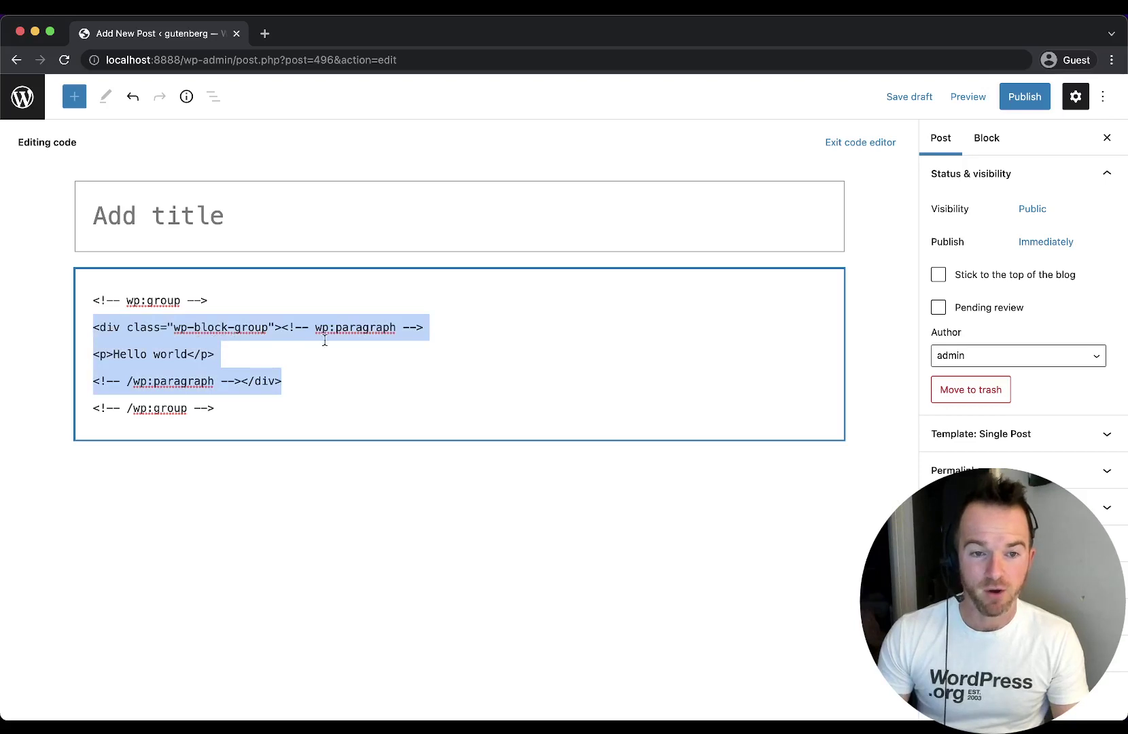
{"action": "left_click_drag", "start_coordinate": [282, 327], "coordinate": [81, 356]}
{"action": "left_click", "coordinate": [199, 350]}
{"action": "left_click", "coordinate": [212, 355]}
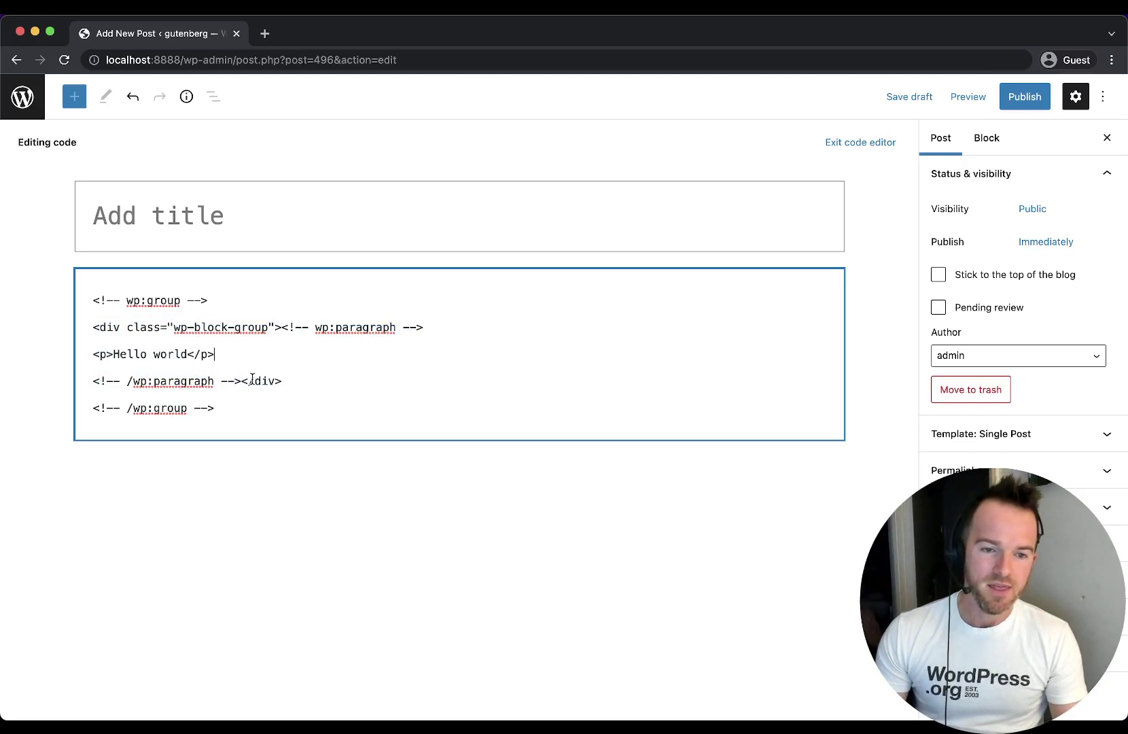
{"action": "left_click_drag", "start_coordinate": [243, 382], "coordinate": [282, 330]}
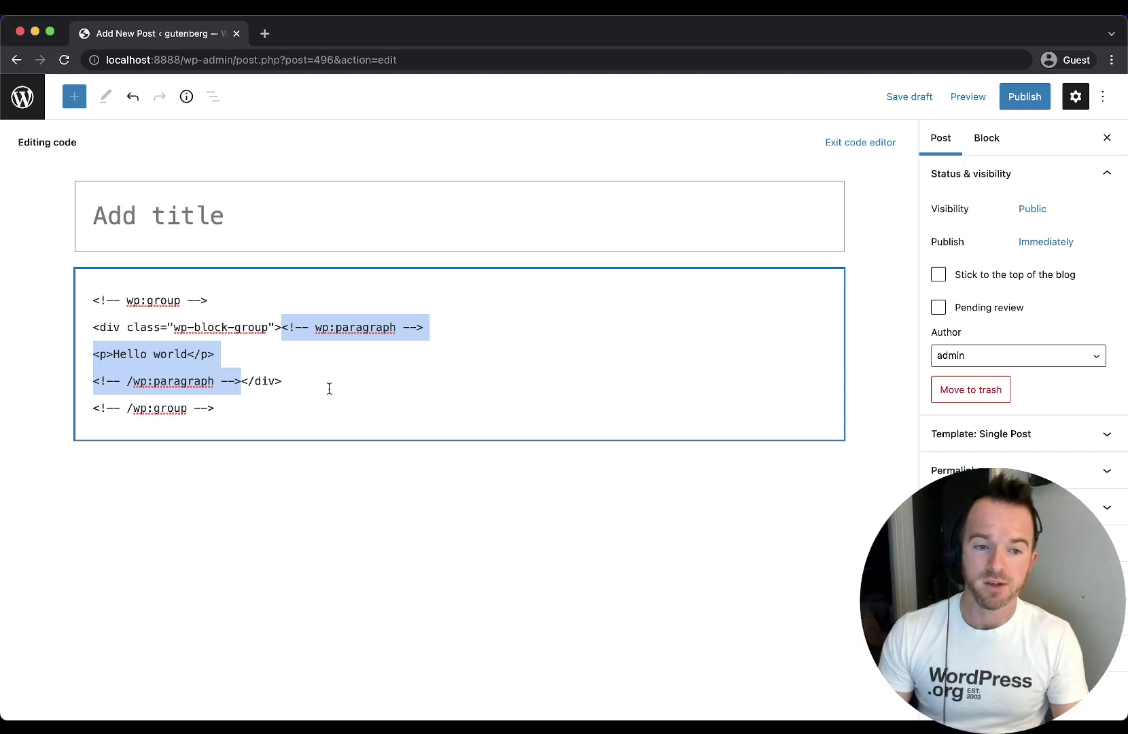
{"action": "left_click_drag", "start_coordinate": [83, 299], "coordinate": [258, 410]}
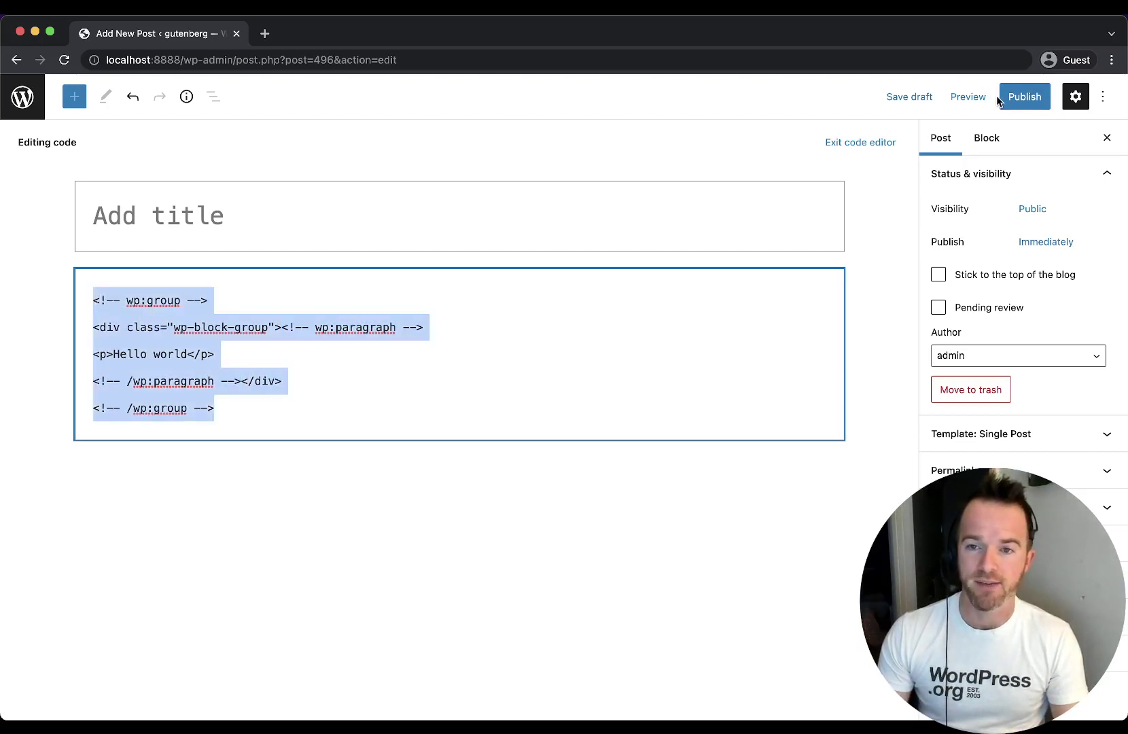
{"action": "left_click", "coordinate": [854, 144]}
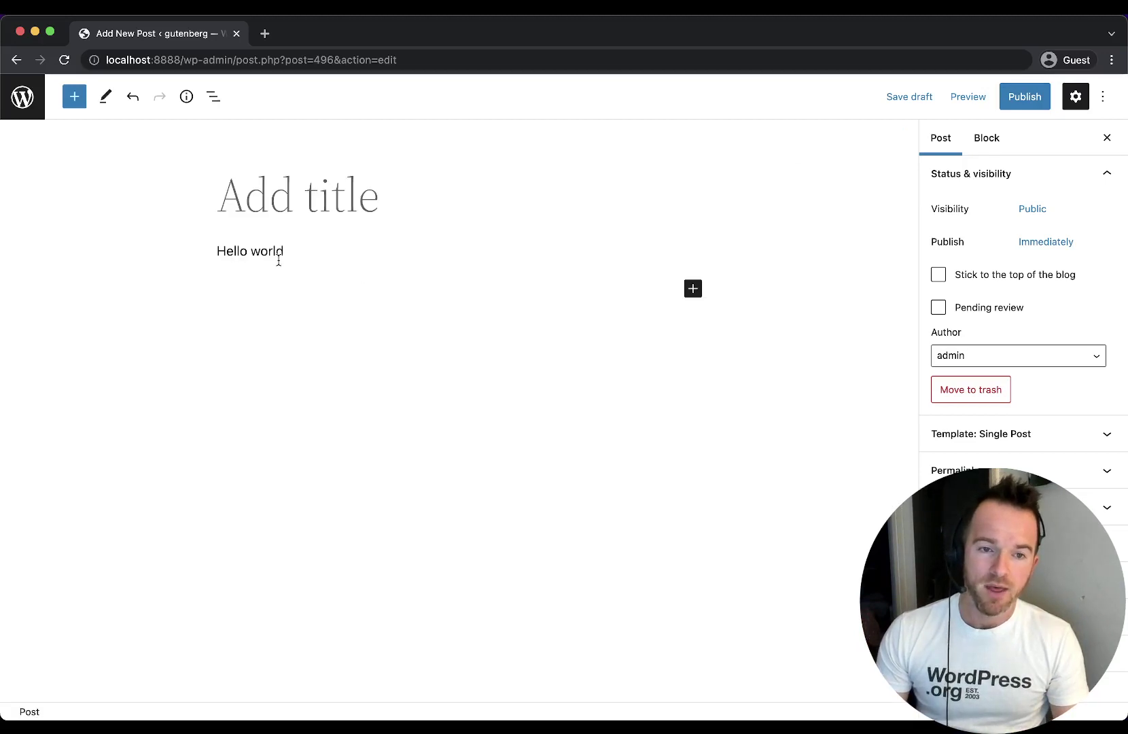
- Delete the Hello world paragraph and the empty Group block
{"action": "left_click", "coordinate": [278, 260]}
{"action": "left_click", "coordinate": [516, 224]}
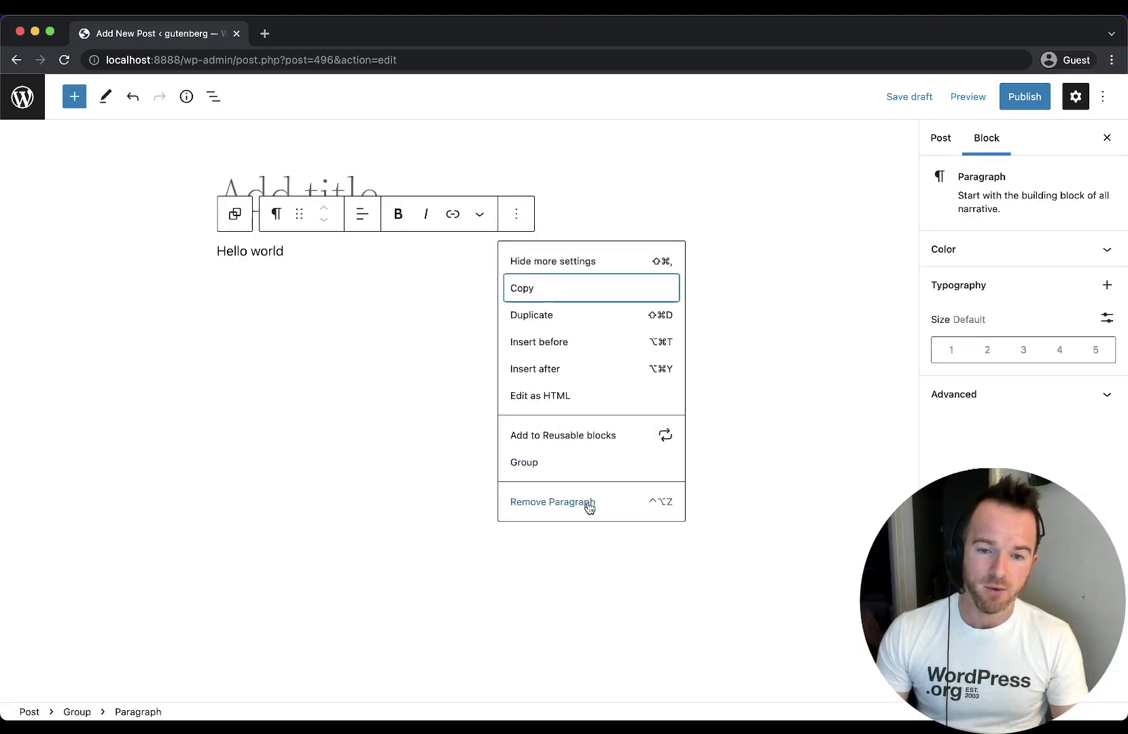
{"action": "left_click", "coordinate": [589, 505]}
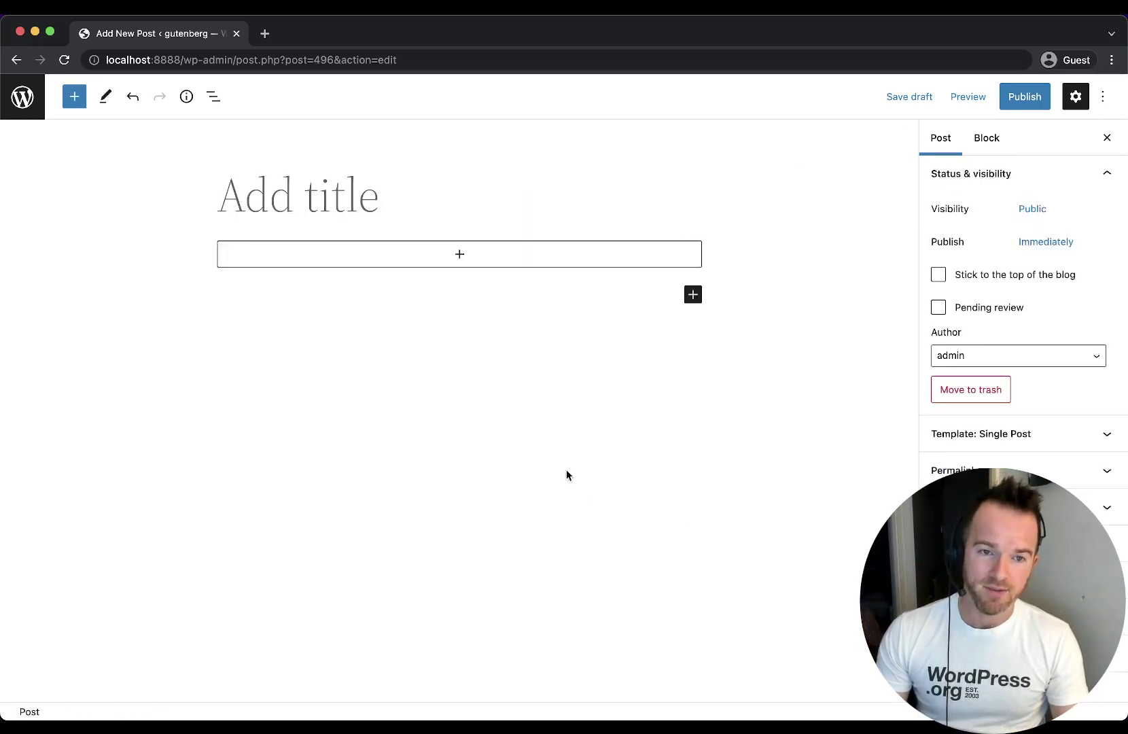
{"action": "left_click", "coordinate": [209, 99]}
{"action": "left_click", "coordinate": [244, 176]}
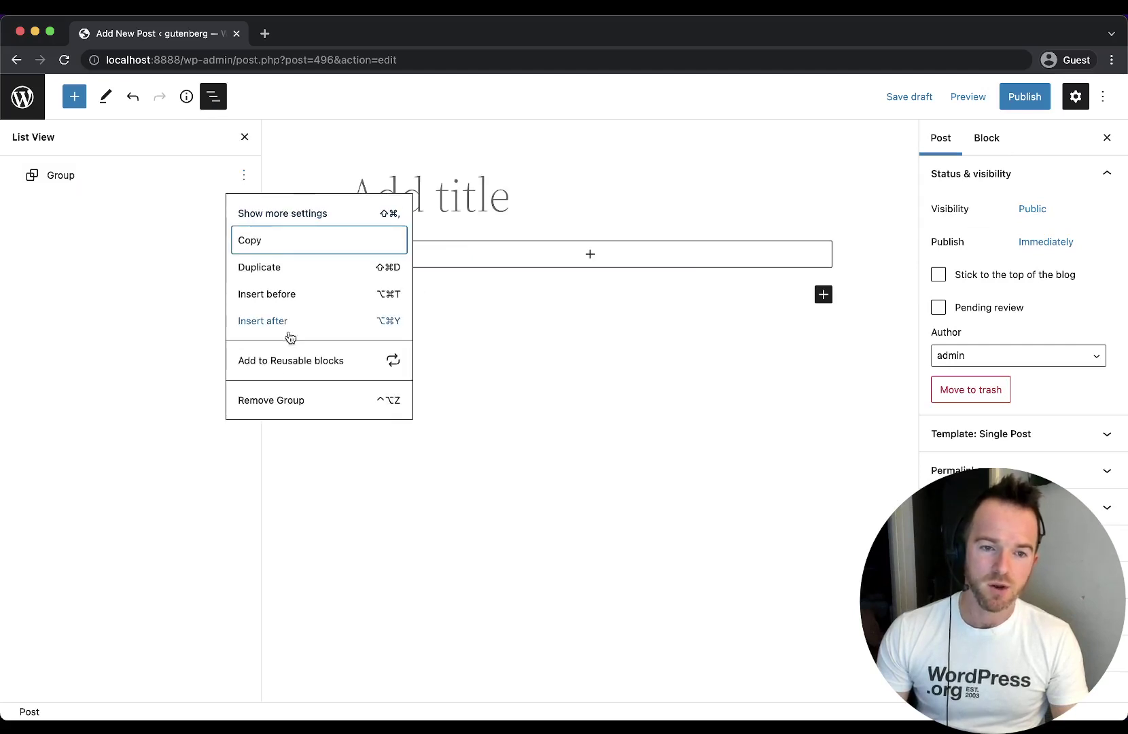
{"action": "left_click", "coordinate": [297, 401]}
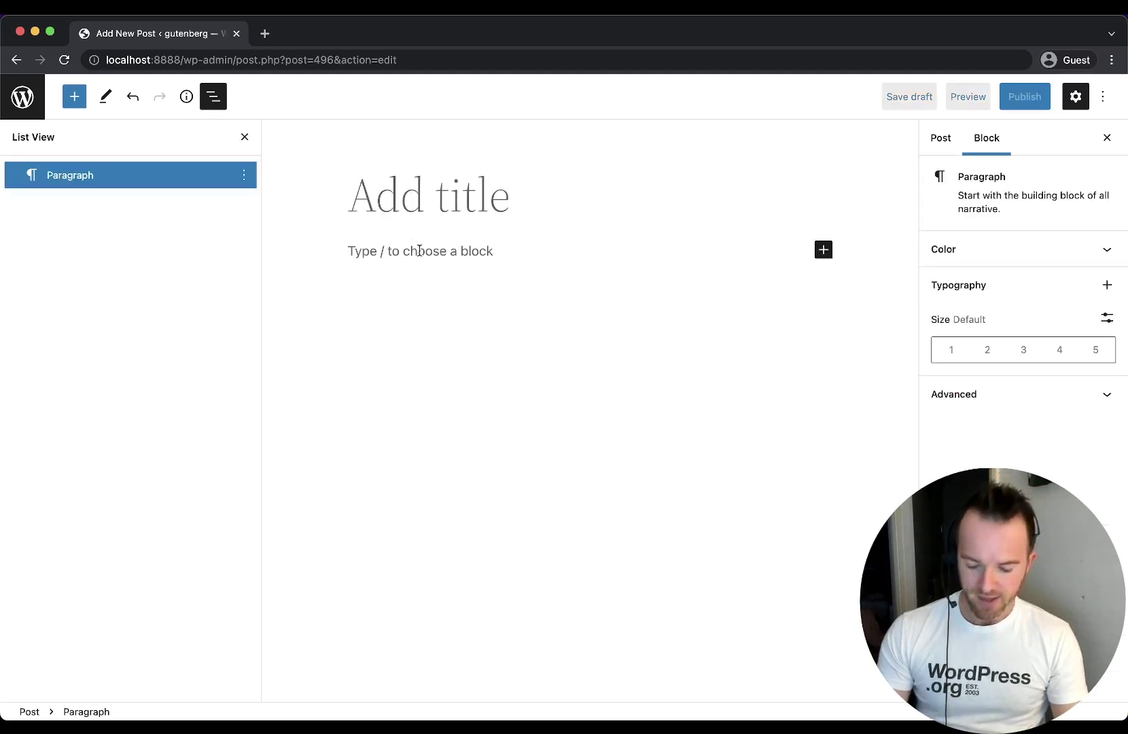
- Insert a Navigation block with a link to 'Ut maxime quam dignissimos nostrum sint' labelled 'Hello Nav Item 1'
{"action": "type", "text": "/nav"}
{"action": "key", "text": "Return"}
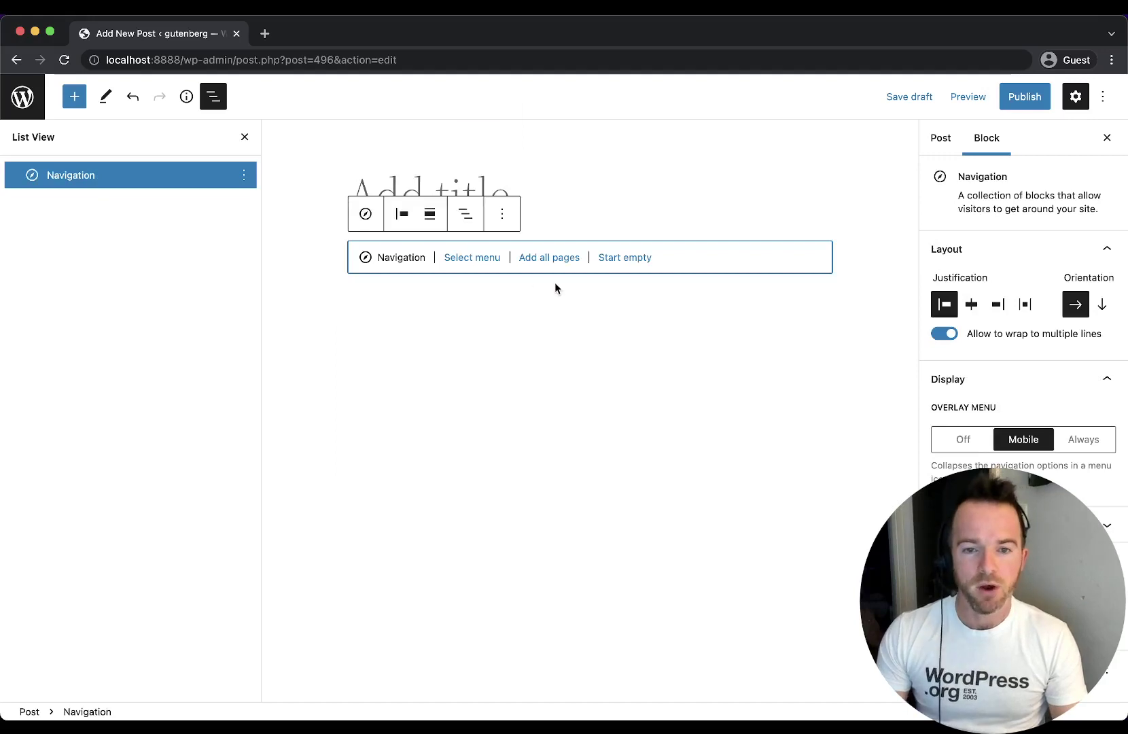
{"action": "left_click", "coordinate": [611, 259]}
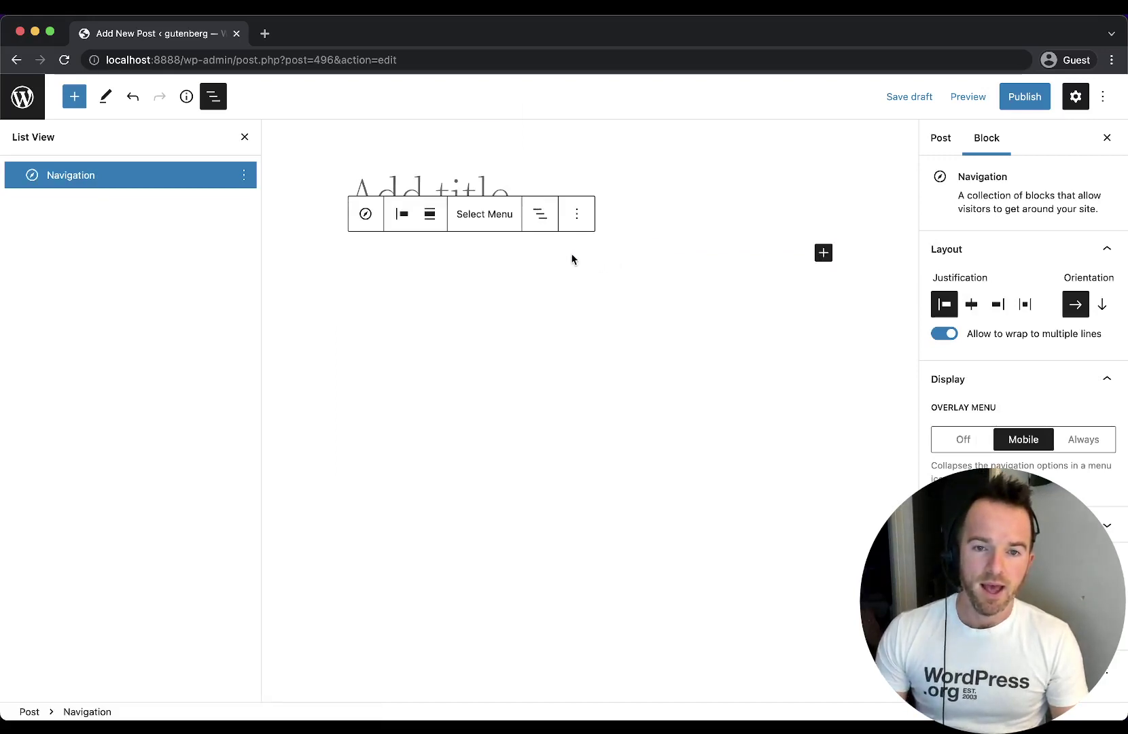
{"action": "left_click", "coordinate": [824, 253]}
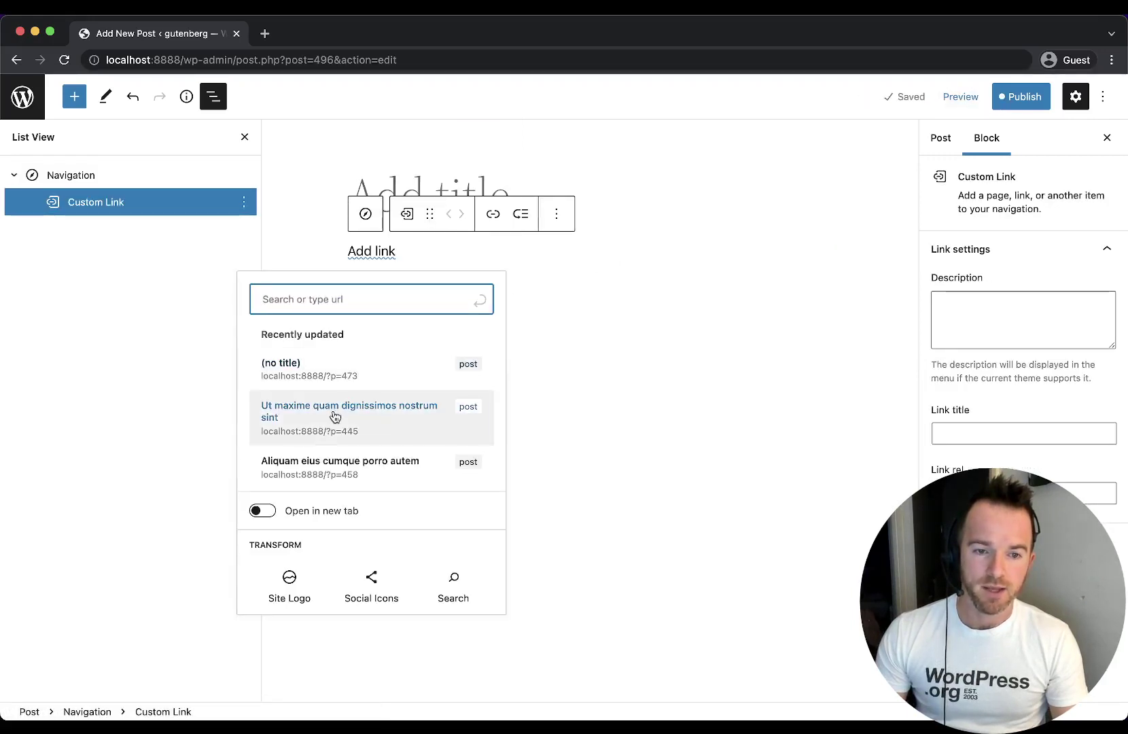
{"action": "left_click", "coordinate": [335, 412]}
{"action": "triple_click", "coordinate": [622, 258]}
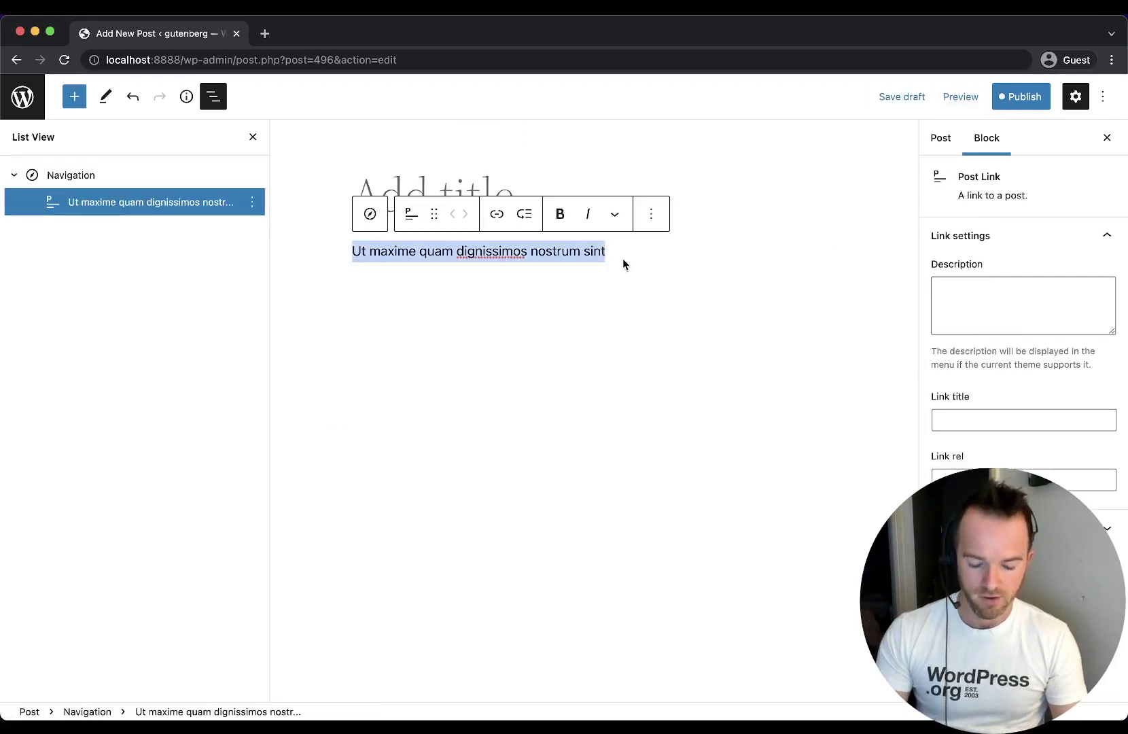
{"action": "type", "text": "Hello"}
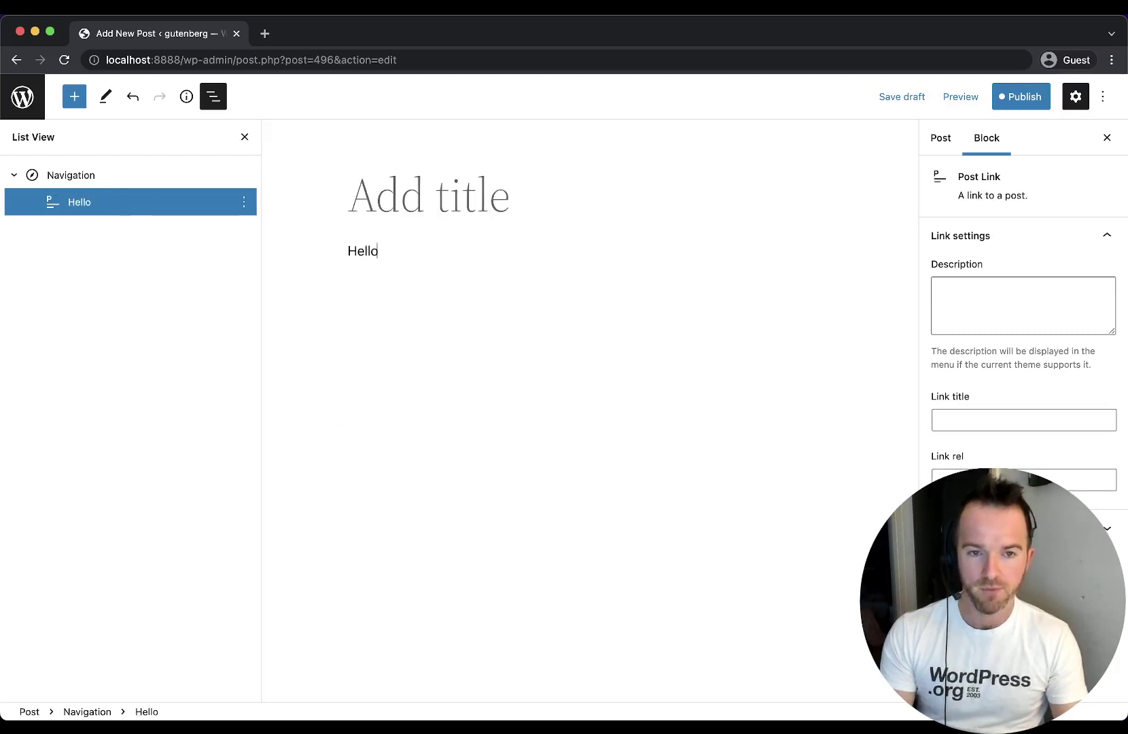
{"action": "type", "text": " Nav Item 1"}
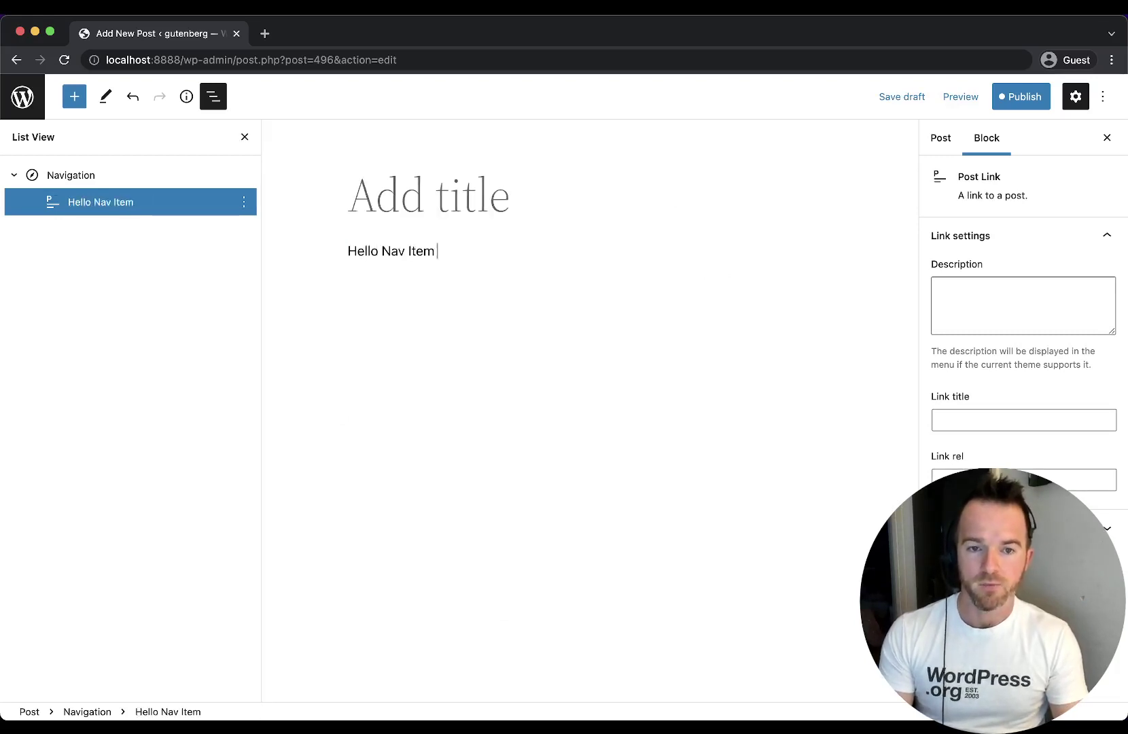
- Add a second link to 'Aliquam eius cumque porro autem', then save the draft and the Navigation 3 menu
{"action": "left_click", "coordinate": [640, 249]}
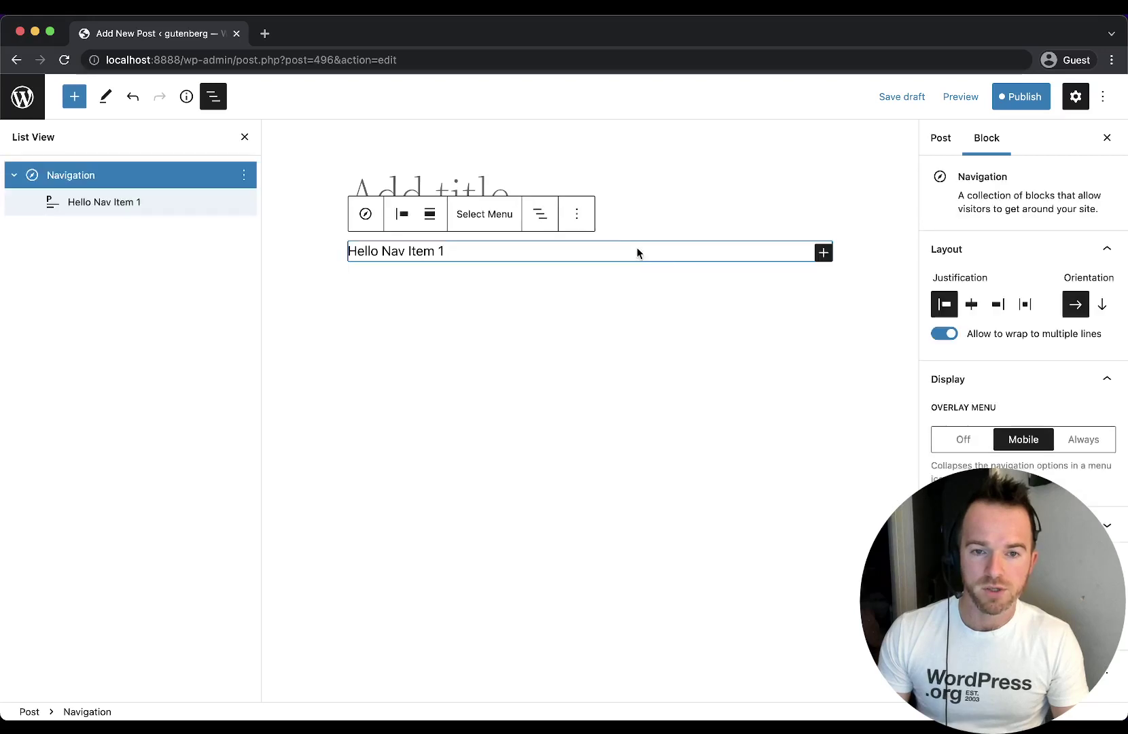
{"action": "left_click", "coordinate": [824, 250]}
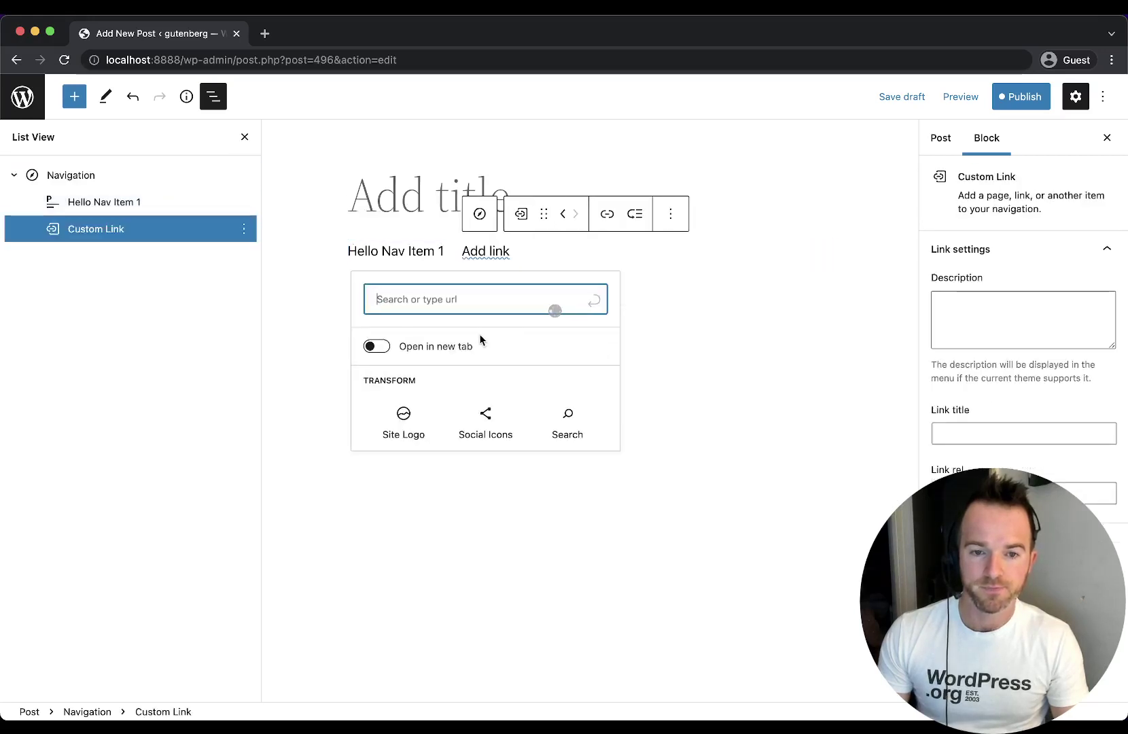
{"action": "left_click", "coordinate": [460, 470]}
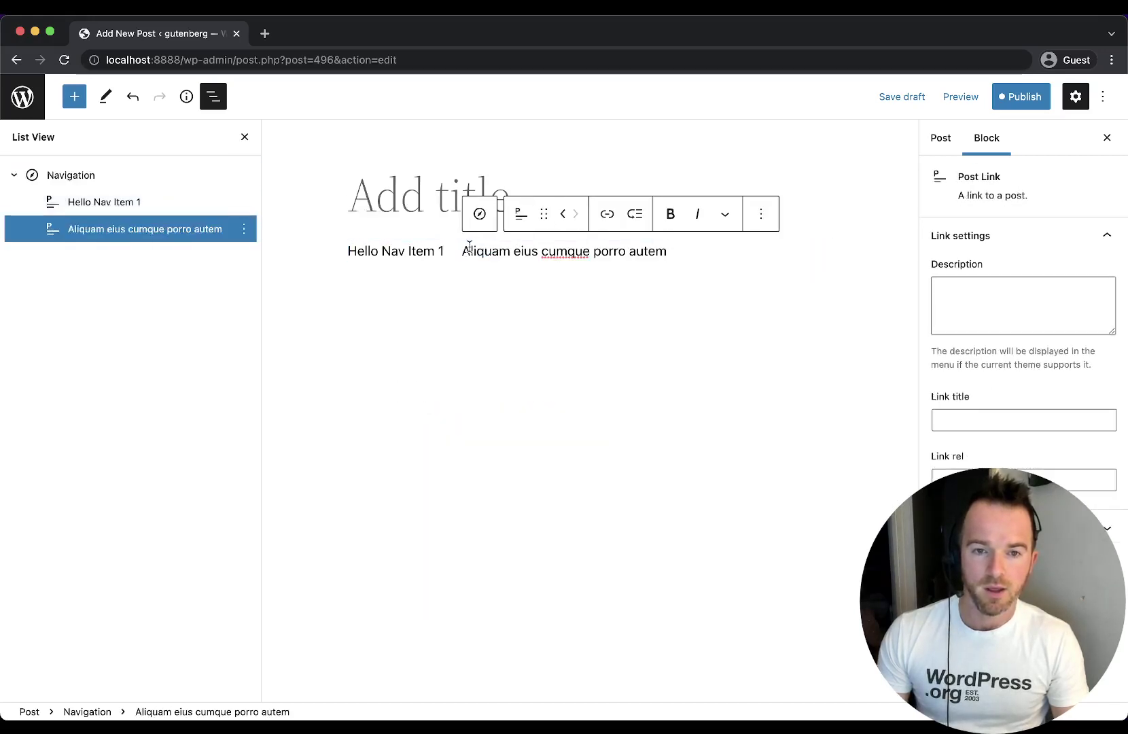
{"action": "left_click", "coordinate": [921, 102]}
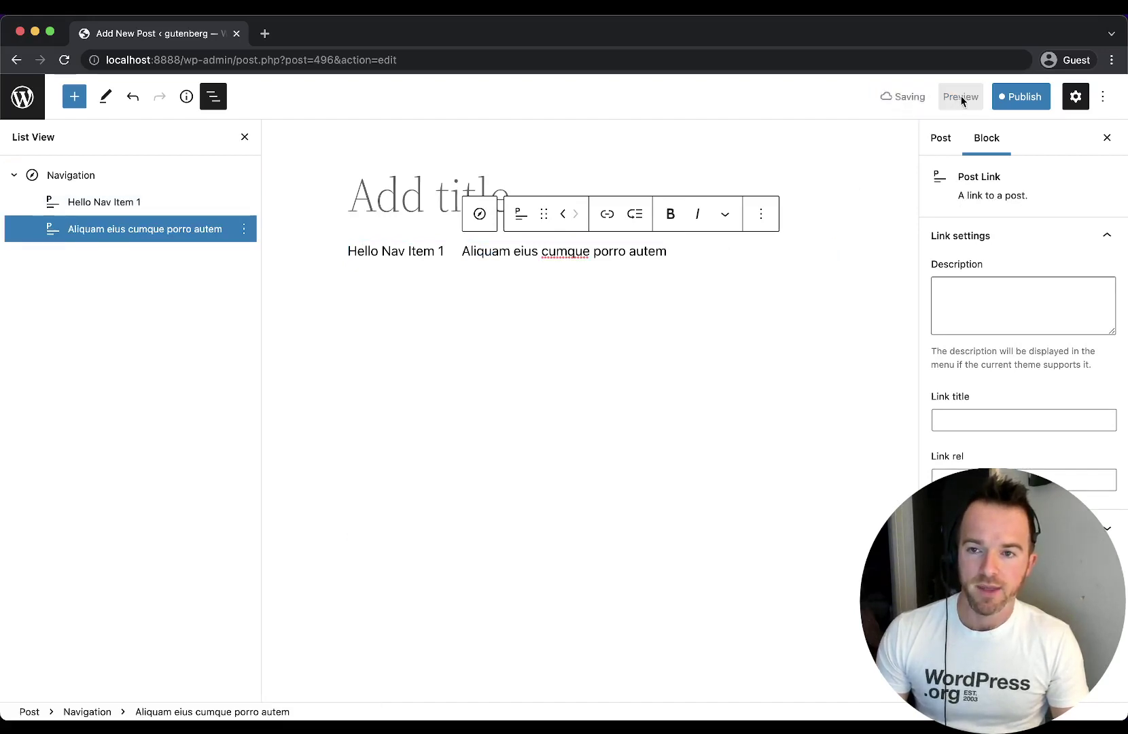
{"action": "left_click", "coordinate": [1017, 101]}
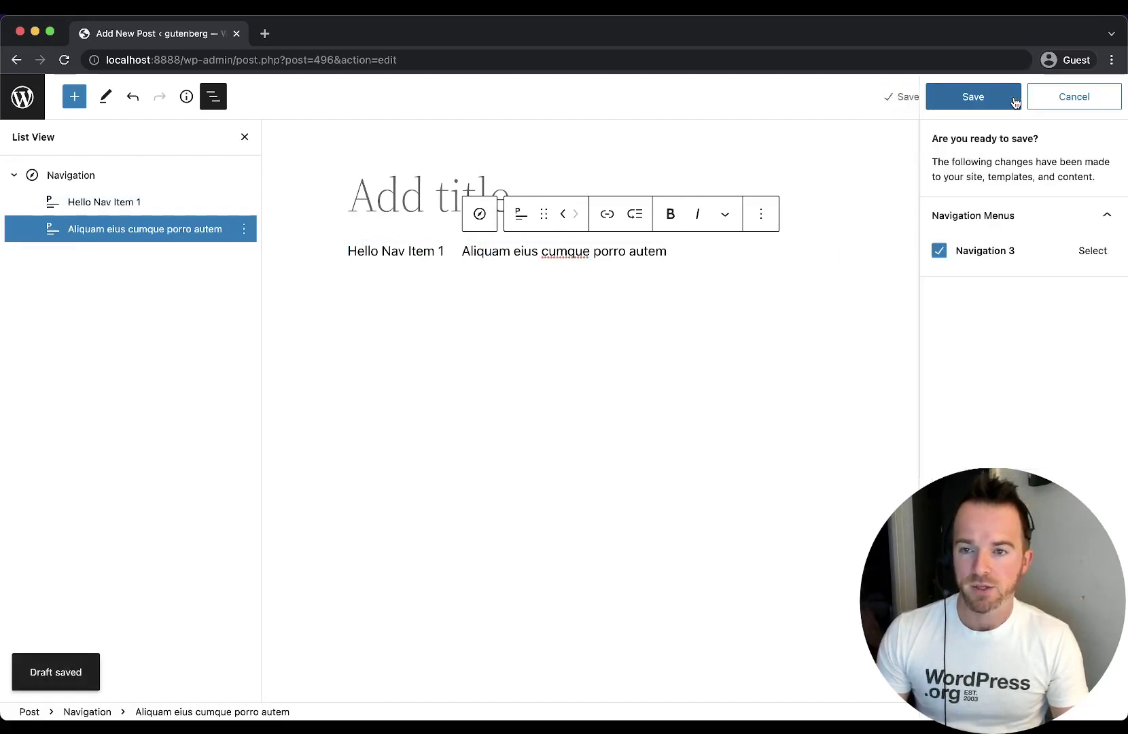
{"action": "left_click", "coordinate": [989, 101]}
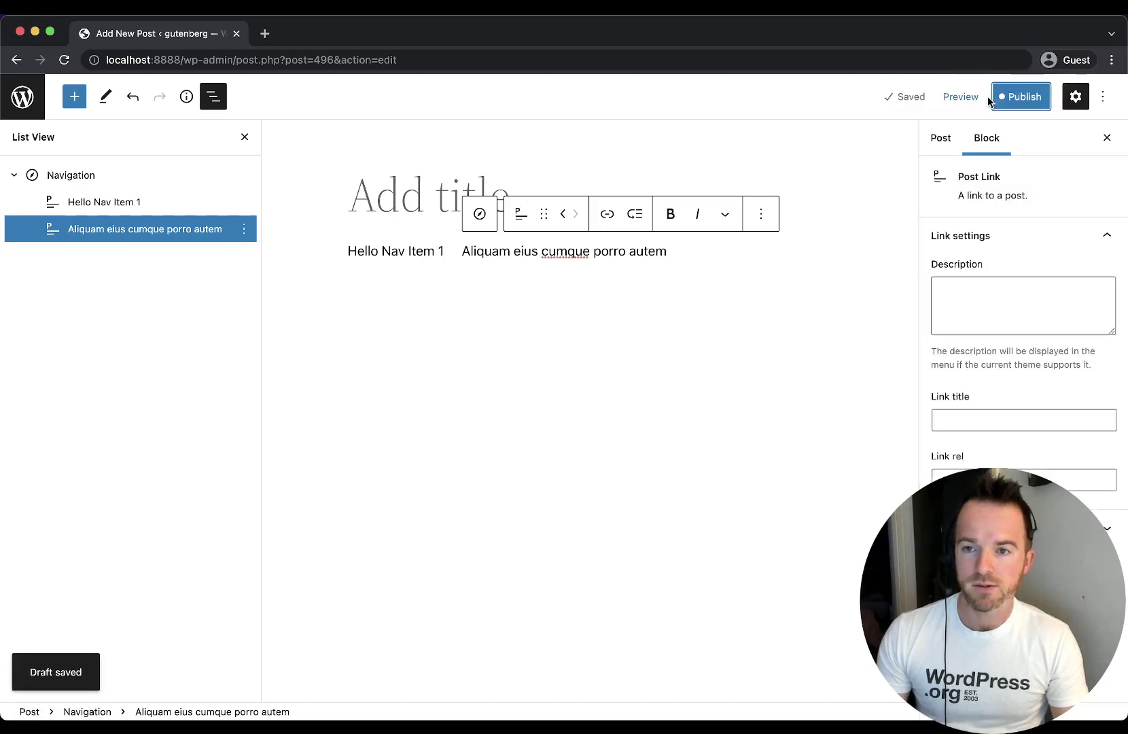
- In the Code editor, highlight the wp:navigation line and its ref value 498, then exit
{"action": "left_click", "coordinate": [1106, 138]}
{"action": "left_click", "coordinate": [1102, 97]}
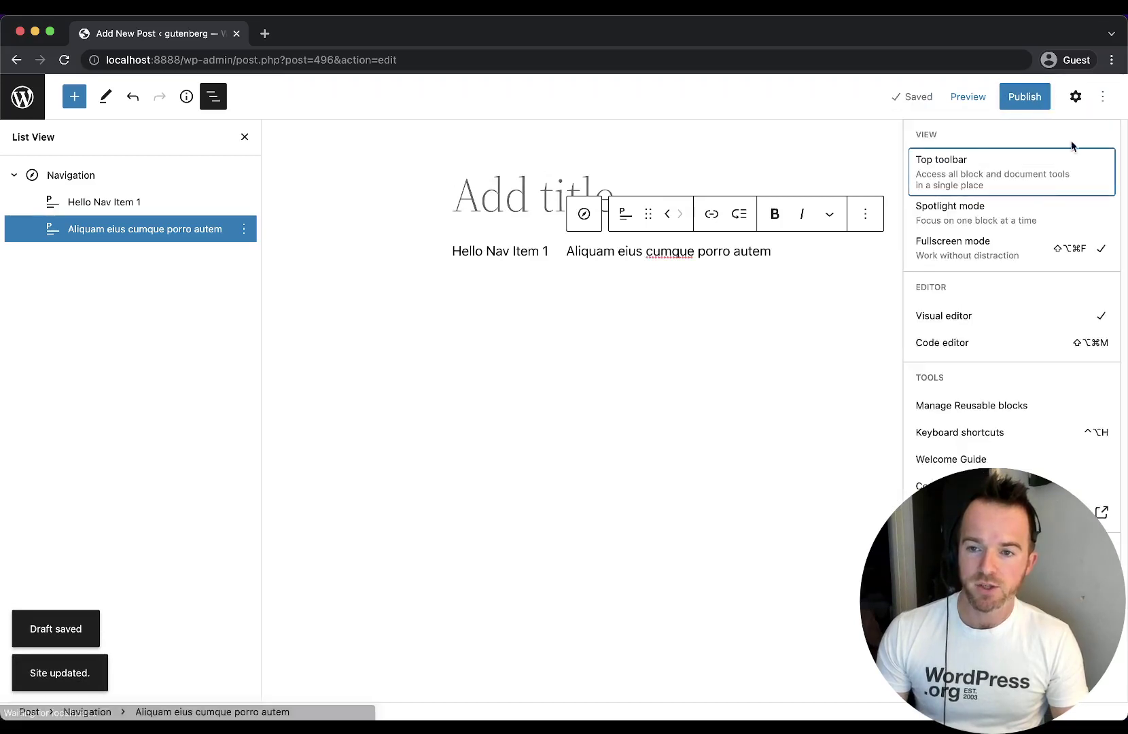
{"action": "left_click", "coordinate": [960, 345]}
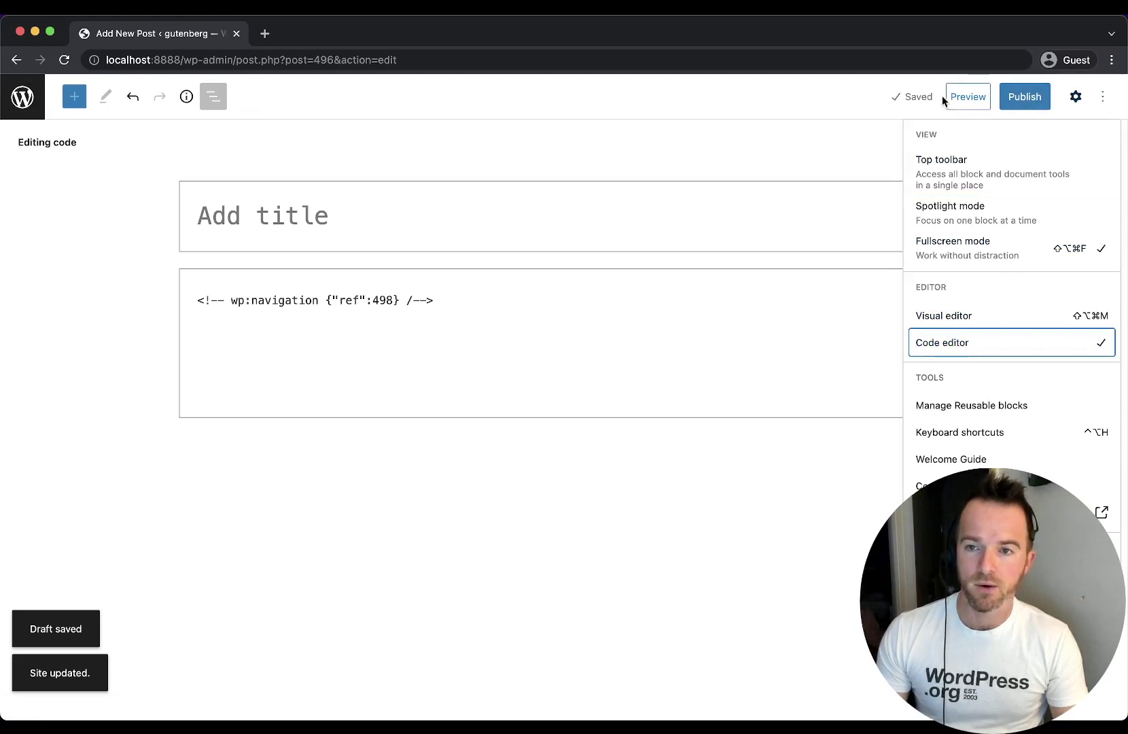
{"action": "left_click_drag", "start_coordinate": [463, 305], "coordinate": [180, 300]}
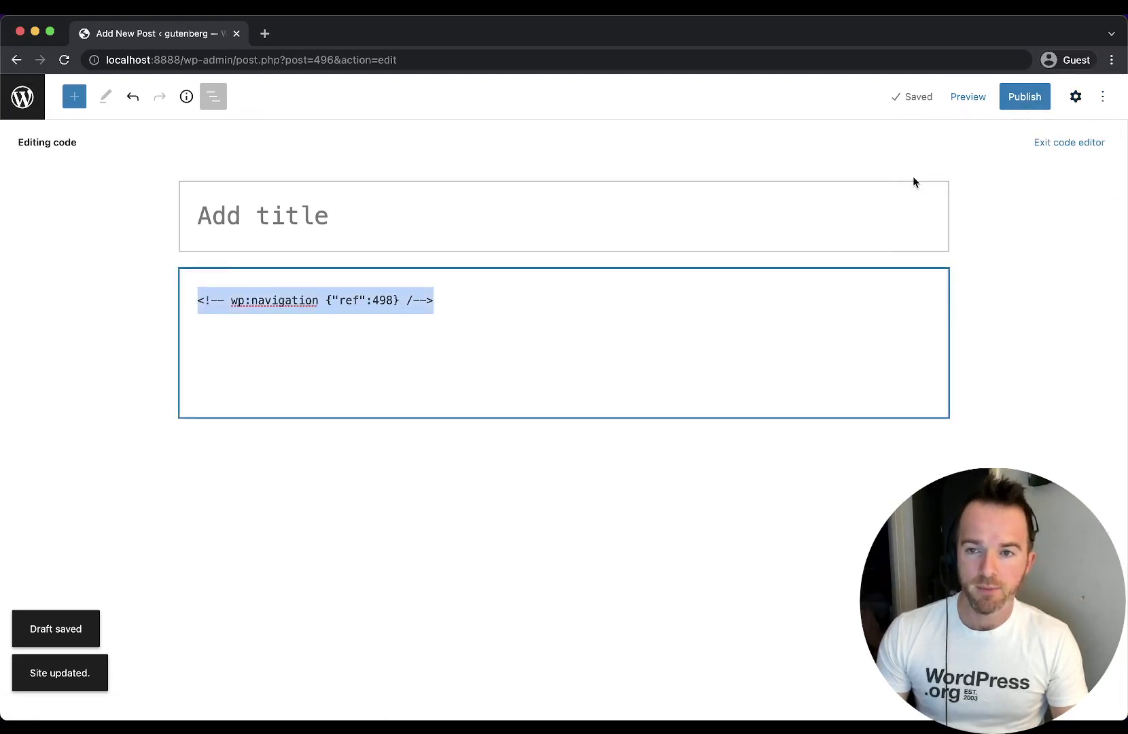
{"action": "left_click", "coordinate": [394, 319]}
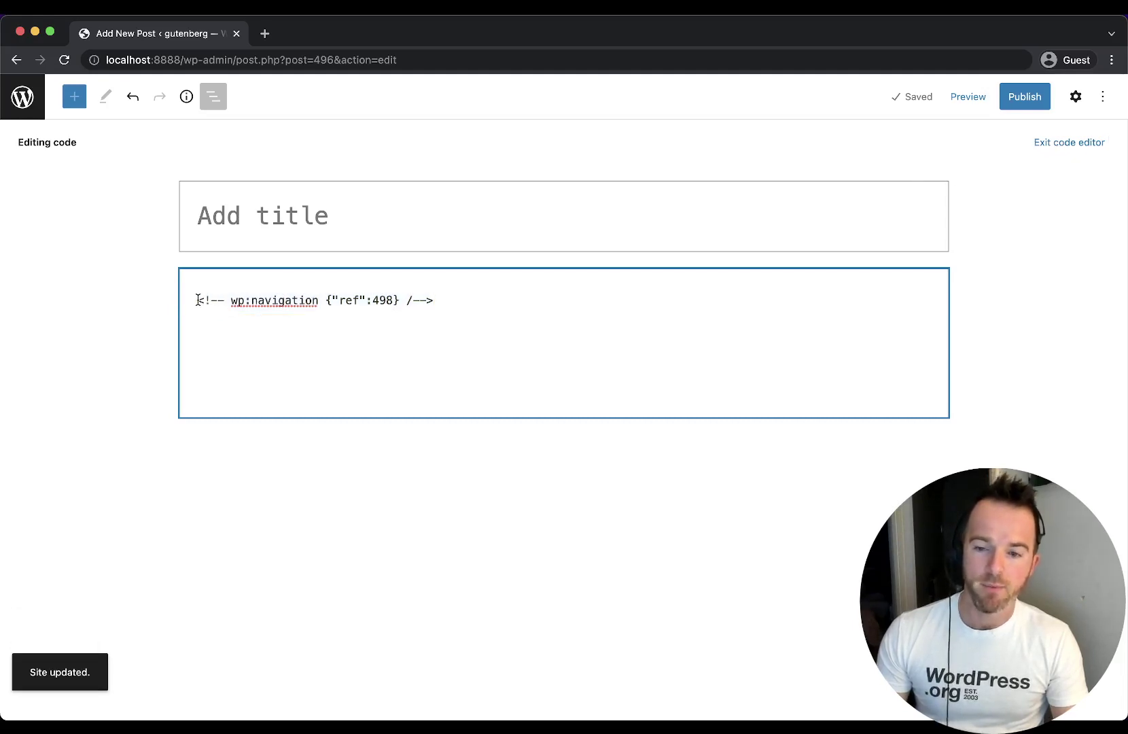
{"action": "left_click_drag", "start_coordinate": [325, 300], "coordinate": [396, 297]}
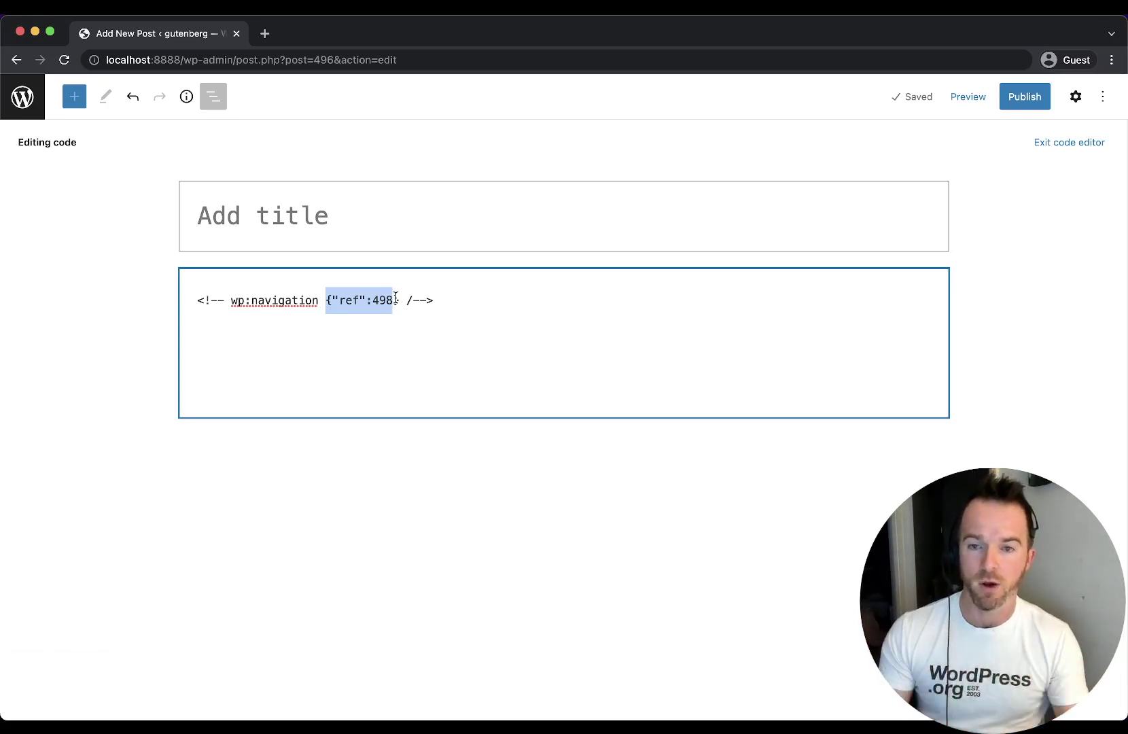
{"action": "left_click_drag", "start_coordinate": [232, 299], "coordinate": [319, 300]}
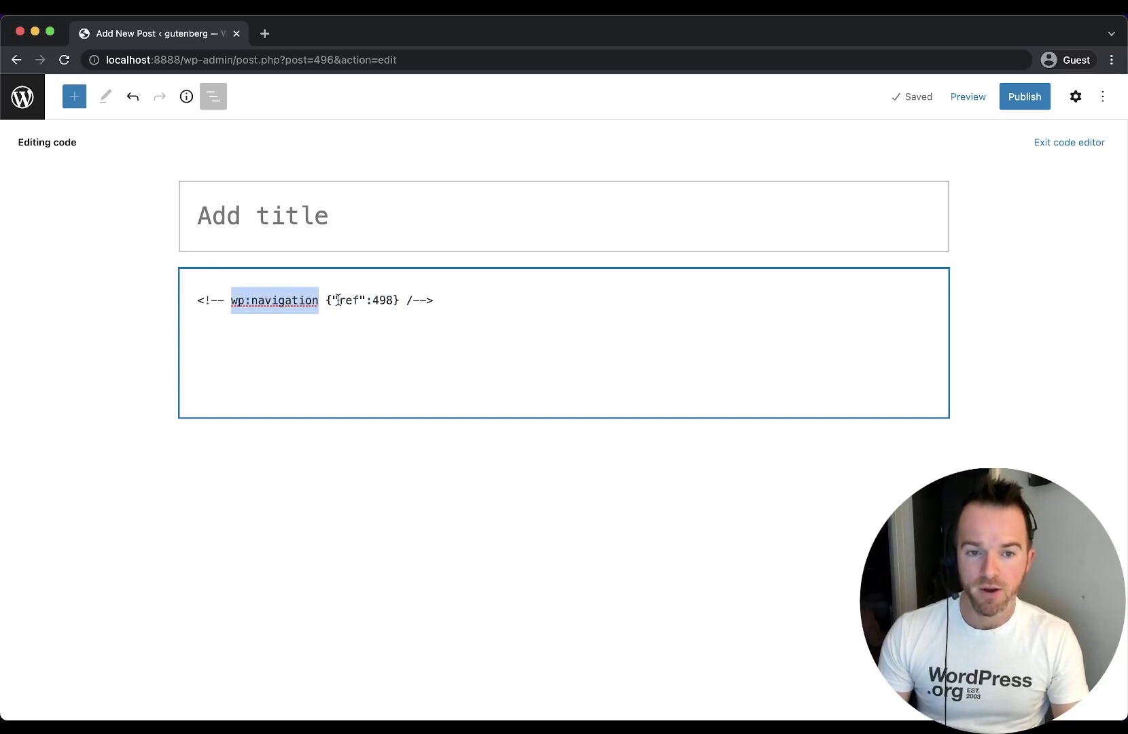
{"action": "left_click", "coordinate": [1057, 143]}
- Add an empty paragraph below the Navigation block, select its links in List View, then switch to Code editor
{"action": "left_click", "coordinate": [519, 283]}
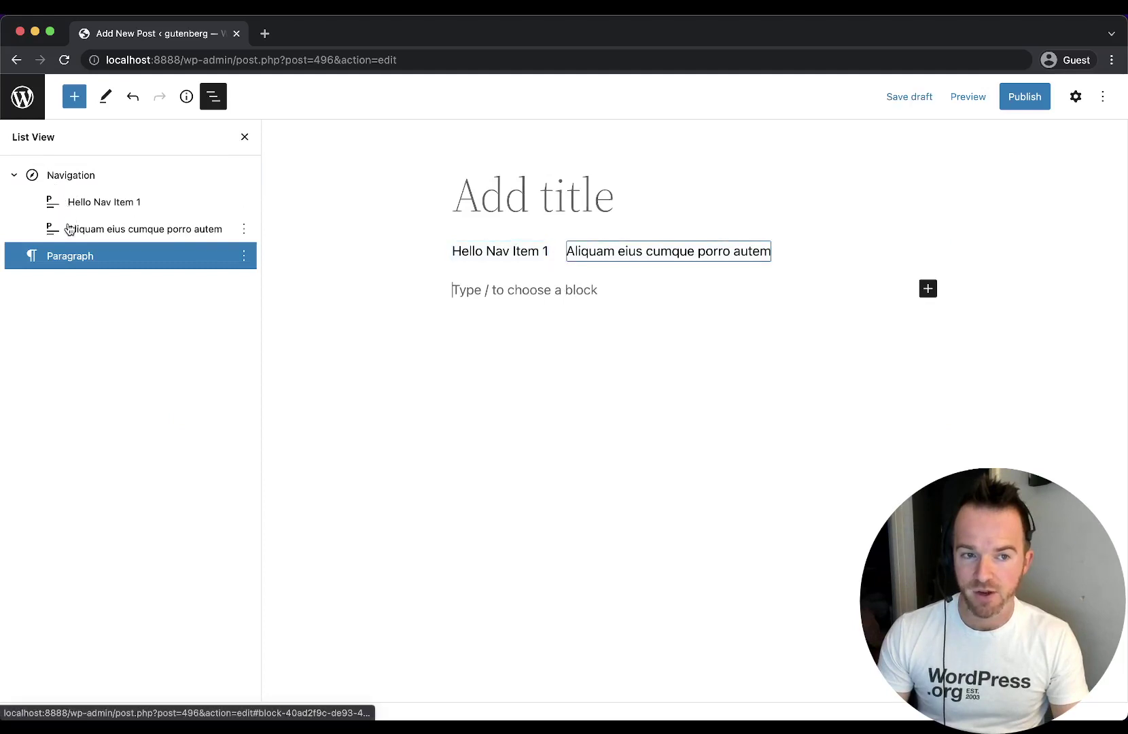
{"action": "left_click", "coordinate": [55, 175]}
{"action": "left_click", "coordinate": [98, 203]}
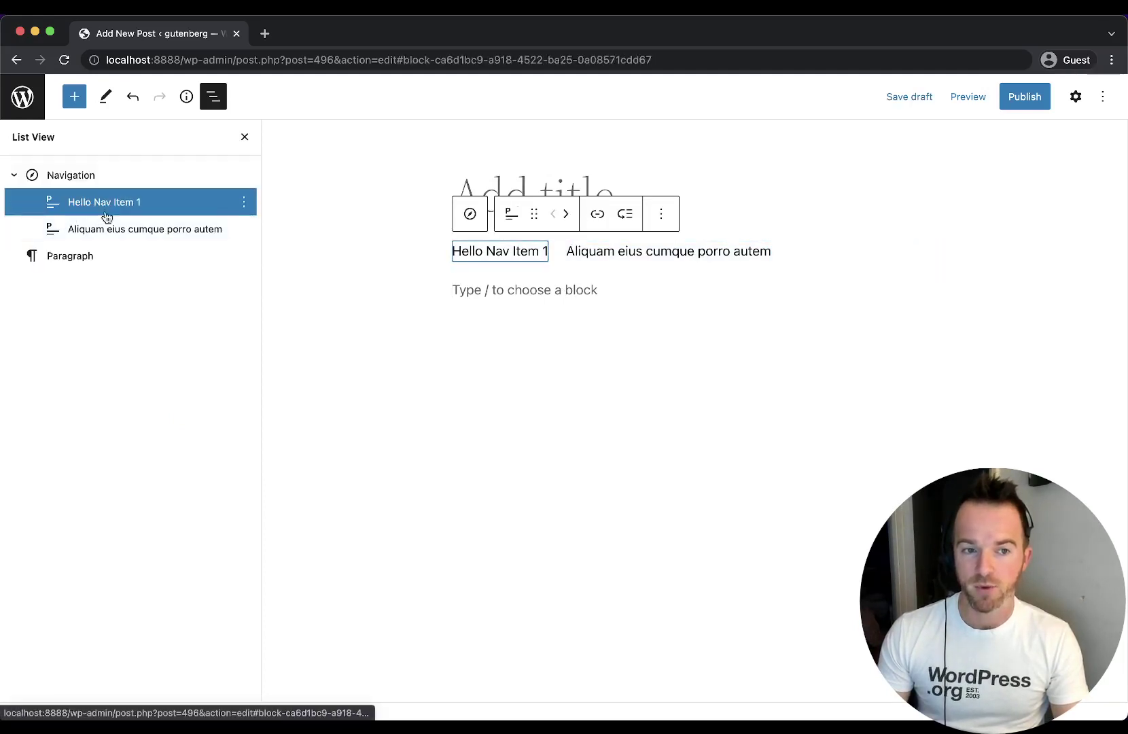
{"action": "left_click", "coordinate": [87, 229]}
{"action": "left_click", "coordinate": [108, 204]}
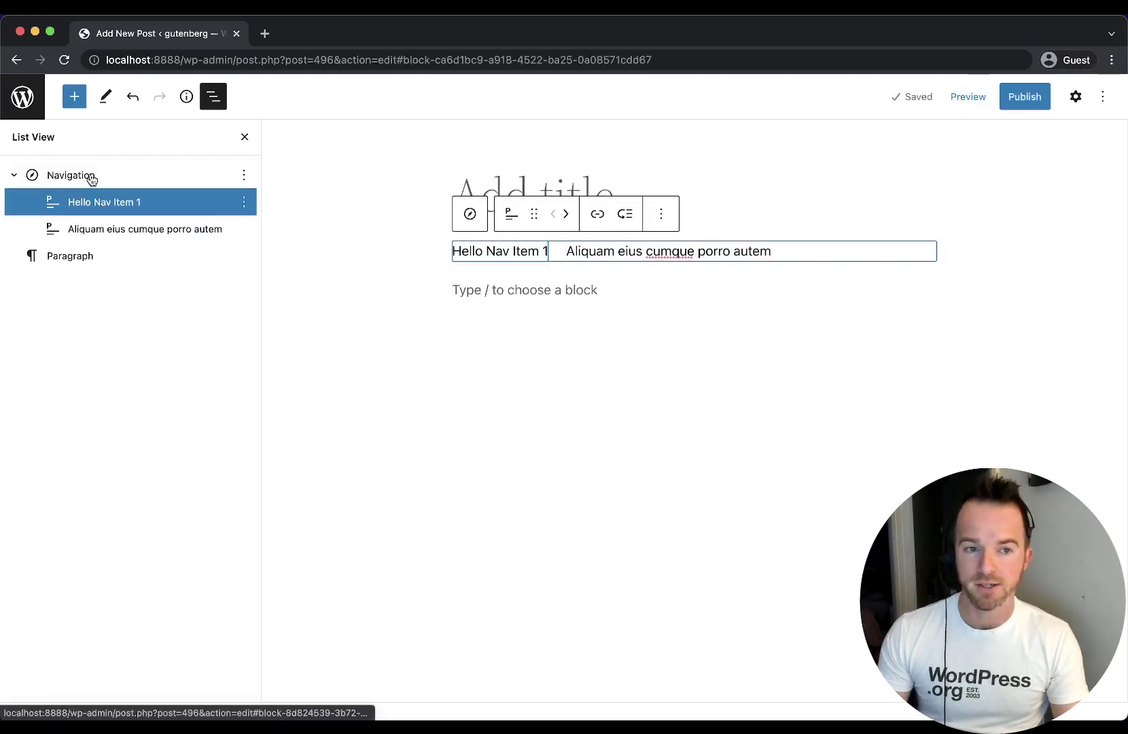
{"action": "left_click", "coordinate": [88, 177]}
{"action": "left_click", "coordinate": [1103, 97]}
{"action": "left_click", "coordinate": [967, 348]}
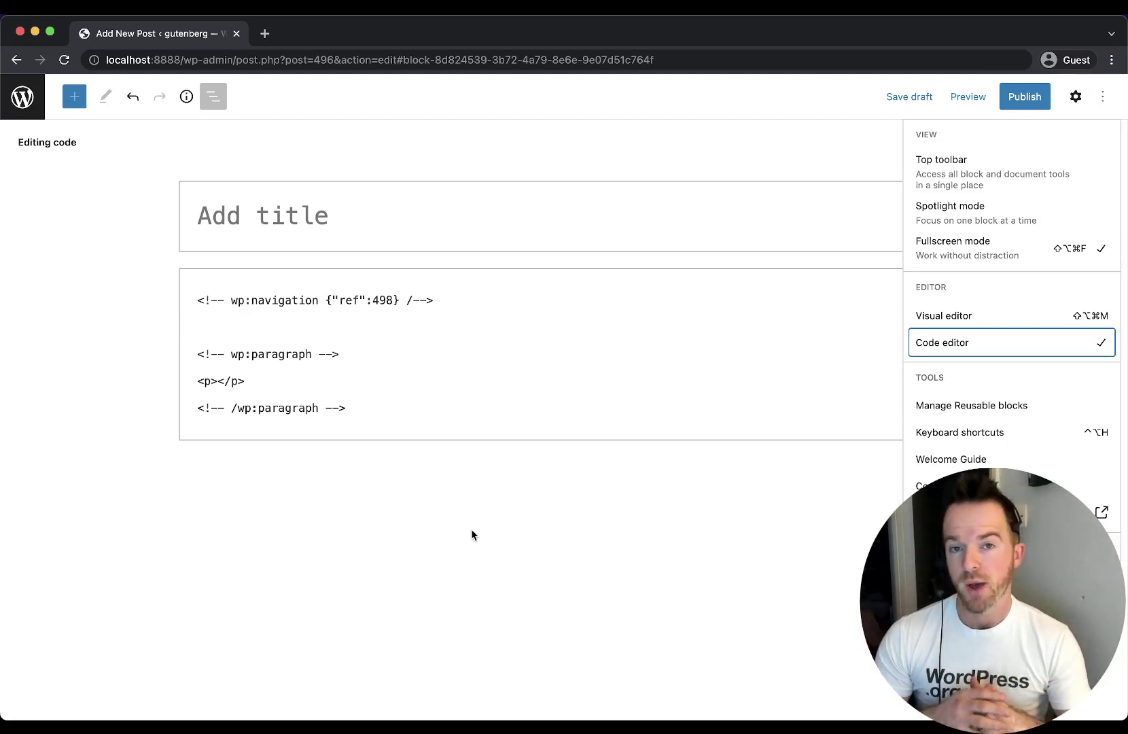
- Highlight the "ref" key and the value 498 in the wp:navigation comment, then exit the code editor
{"action": "left_click", "coordinate": [332, 300]}
{"action": "left_click_drag", "start_coordinate": [332, 300], "coordinate": [363, 296]}
{"action": "double_click", "coordinate": [384, 300]}
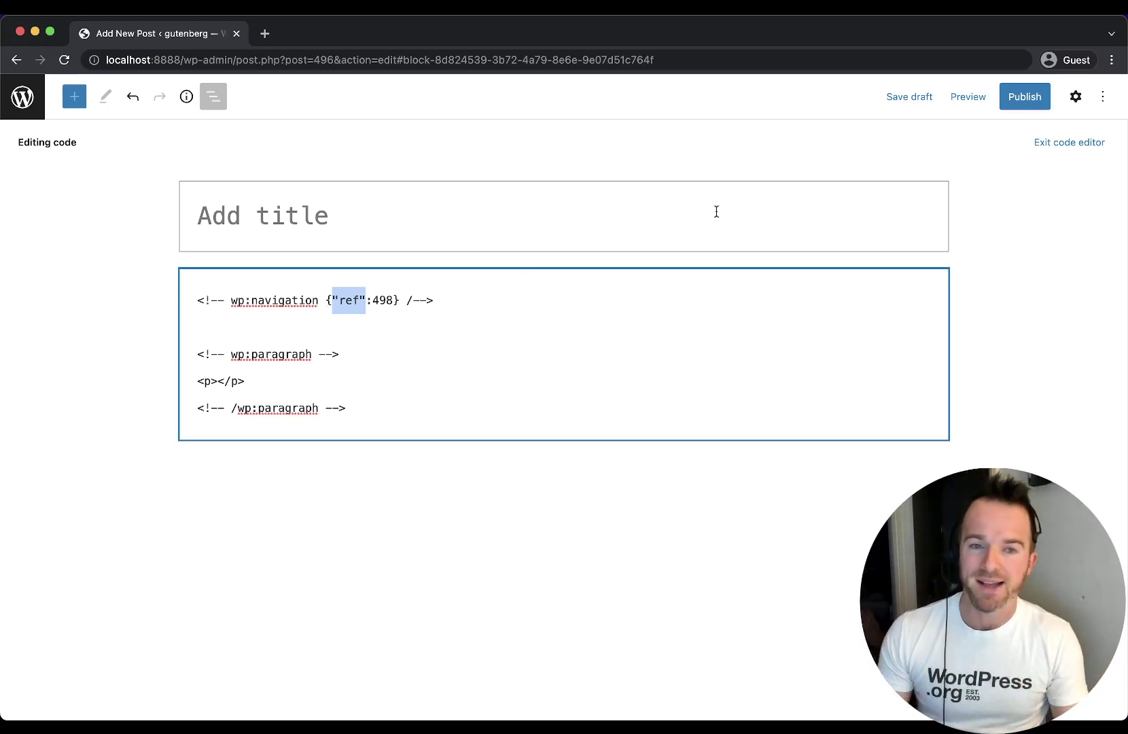
{"action": "left_click", "coordinate": [1070, 144]}
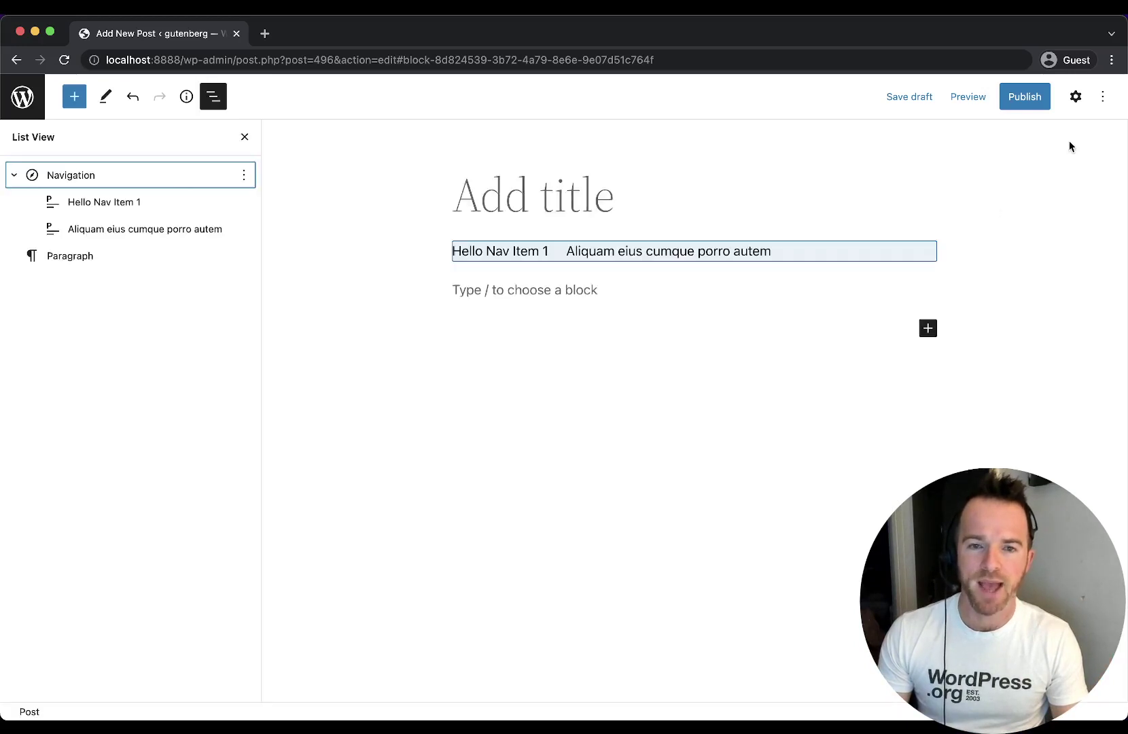
- Select the Navigation block, choose Manage menus, and confirm leaving the editor
{"action": "left_click", "coordinate": [589, 292]}
{"action": "left_click", "coordinate": [245, 137]}
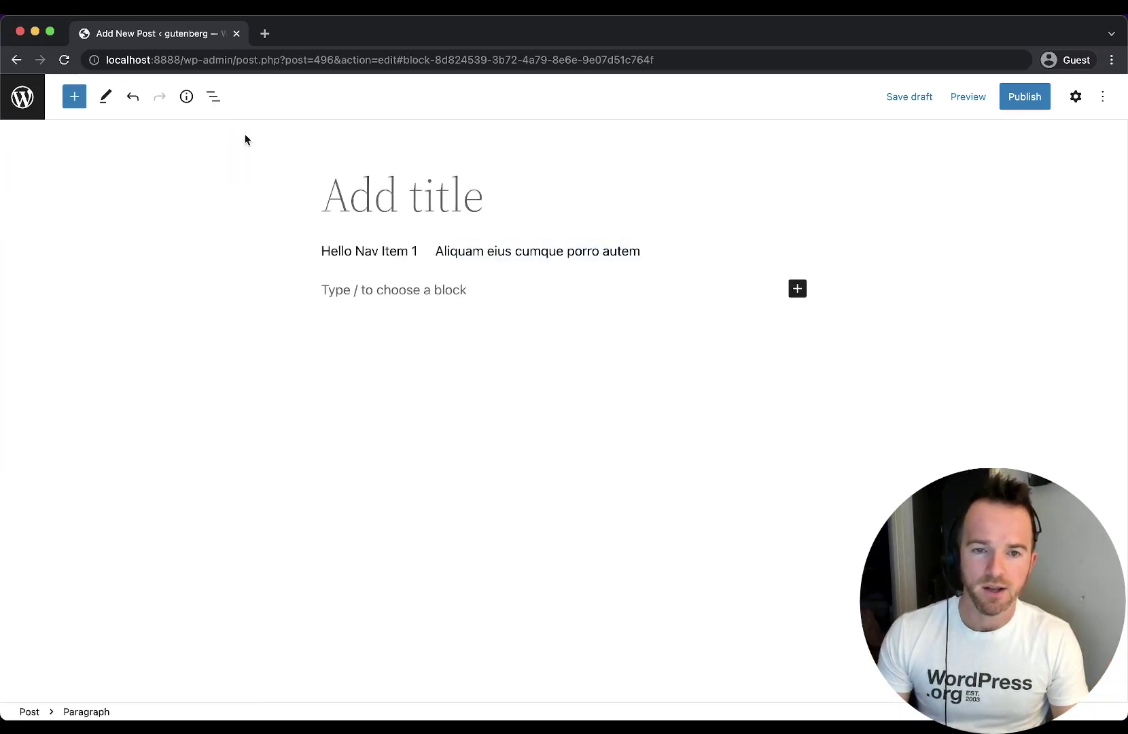
{"action": "left_click", "coordinate": [438, 252]}
{"action": "left_click", "coordinate": [454, 214]}
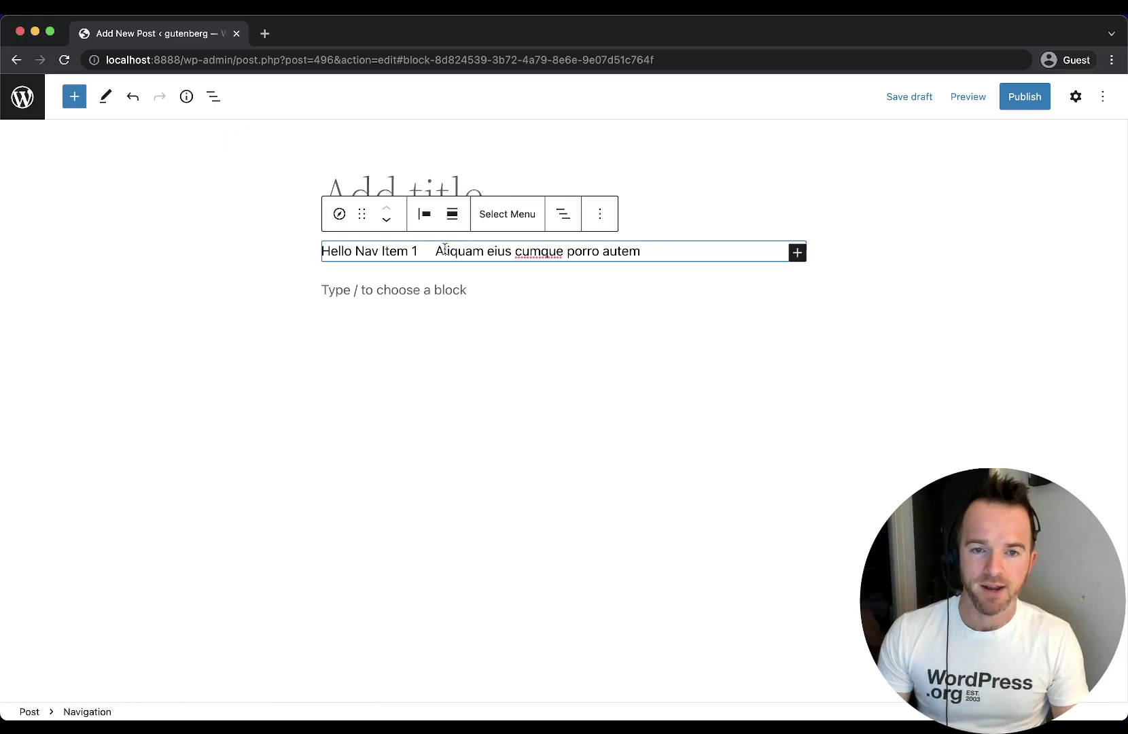
{"action": "left_click", "coordinate": [522, 216]}
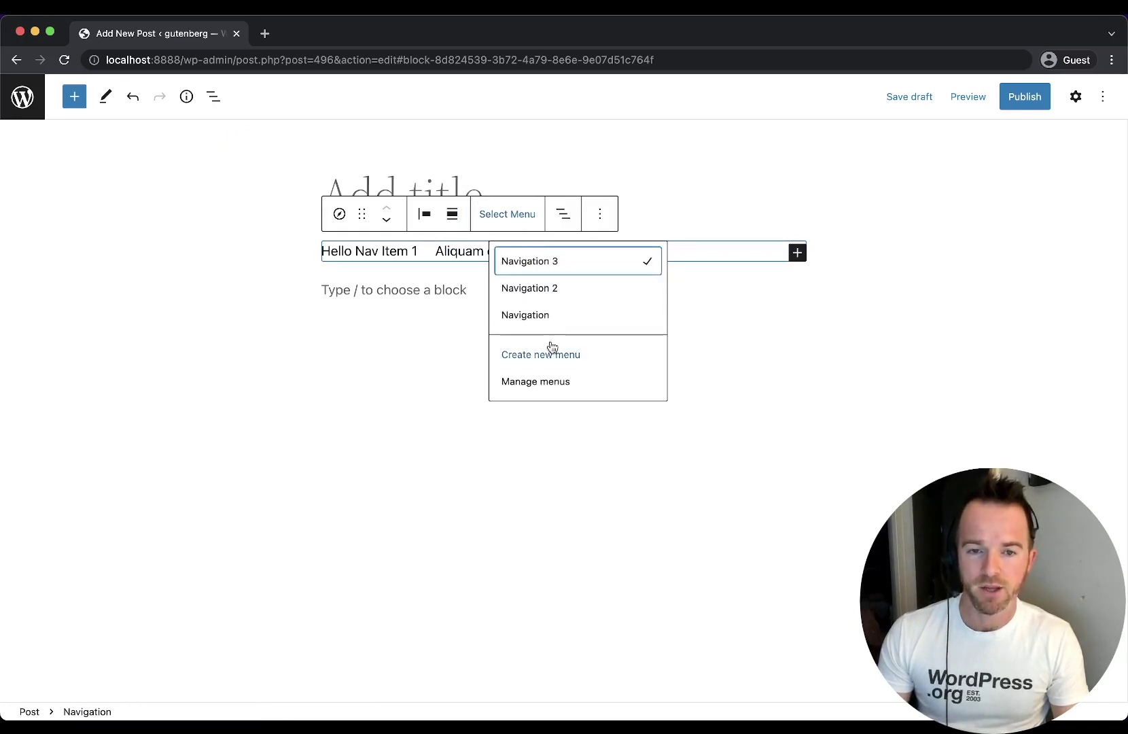
{"action": "left_click", "coordinate": [548, 385]}
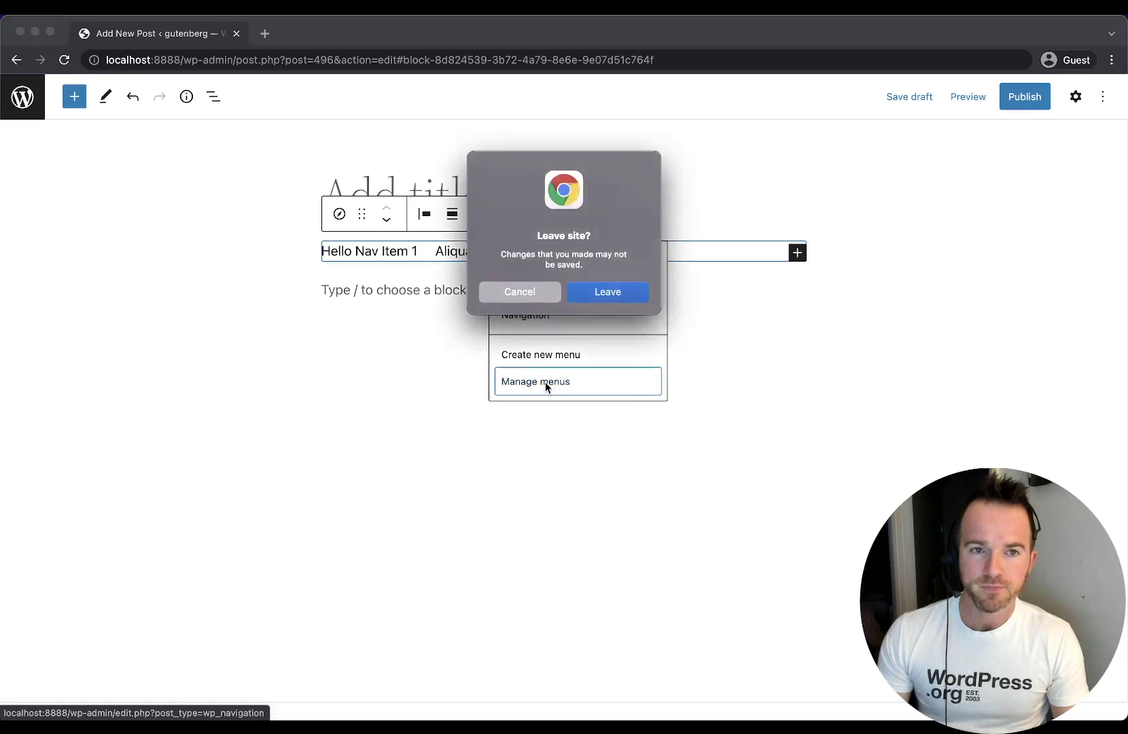
{"action": "left_click", "coordinate": [604, 293]}
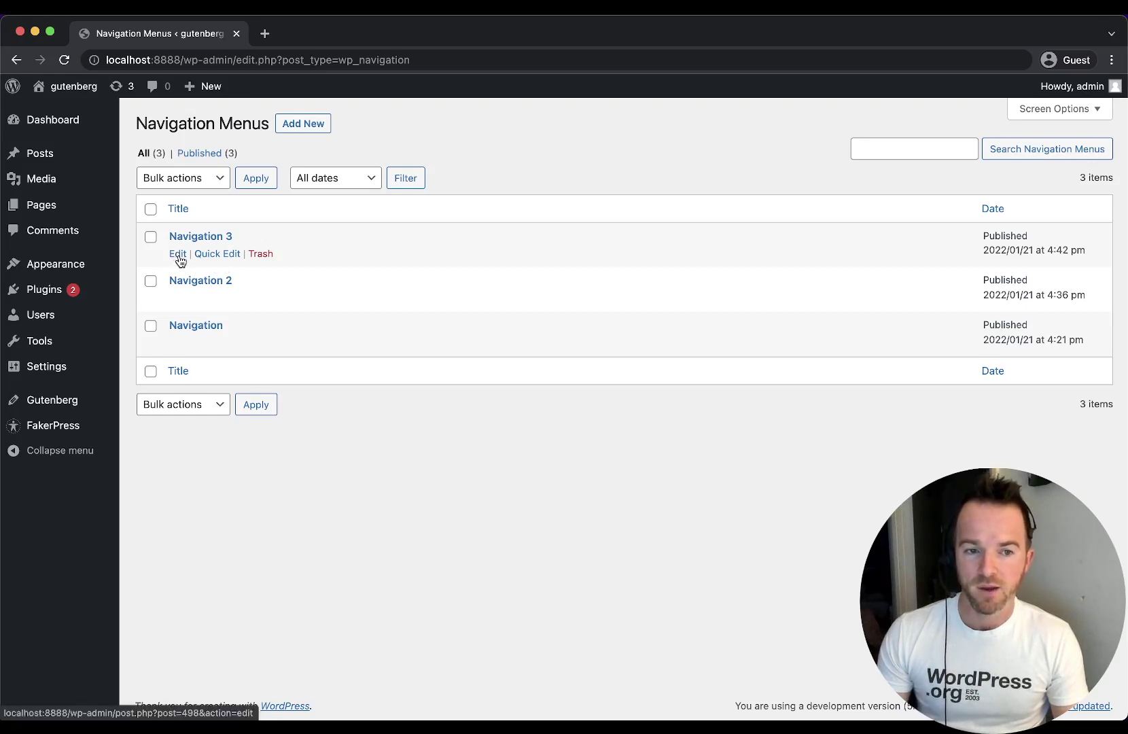
- Open Navigation 3 for editing from the Navigation Menus list
{"action": "left_click", "coordinate": [178, 255]}
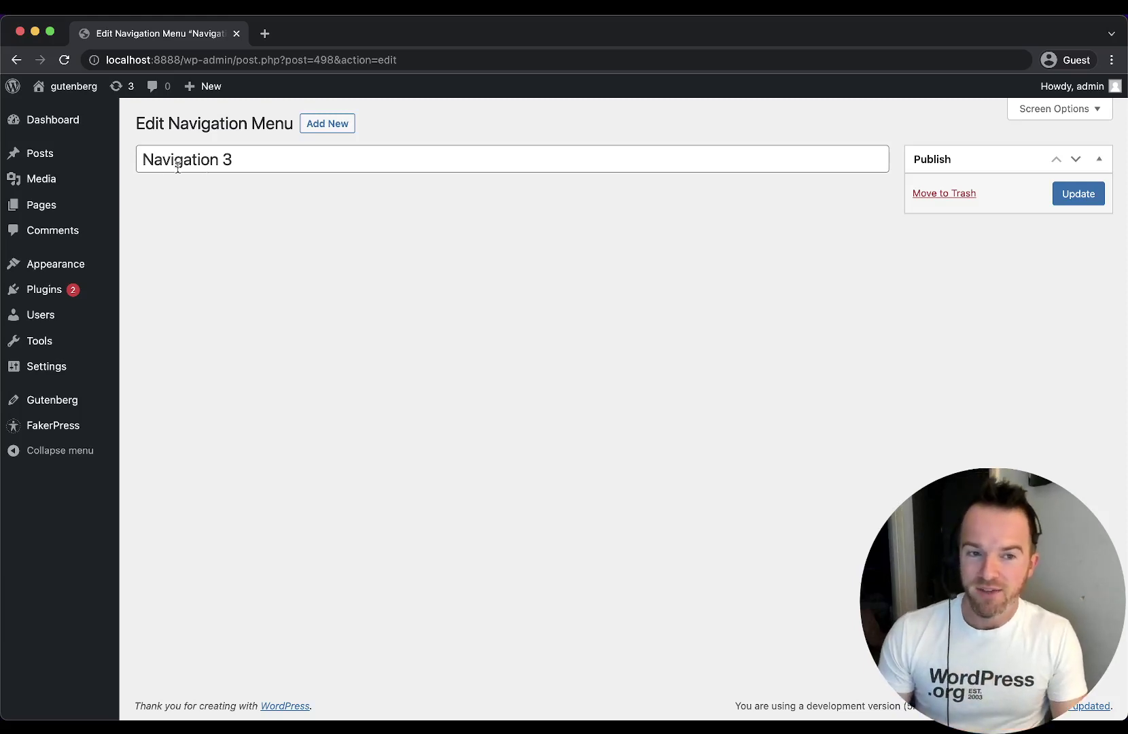
- Select and deselect the Navigation 3 title, then switch to Sequel Ace's wp_posts table
{"action": "left_click_drag", "start_coordinate": [253, 161], "coordinate": [118, 170]}
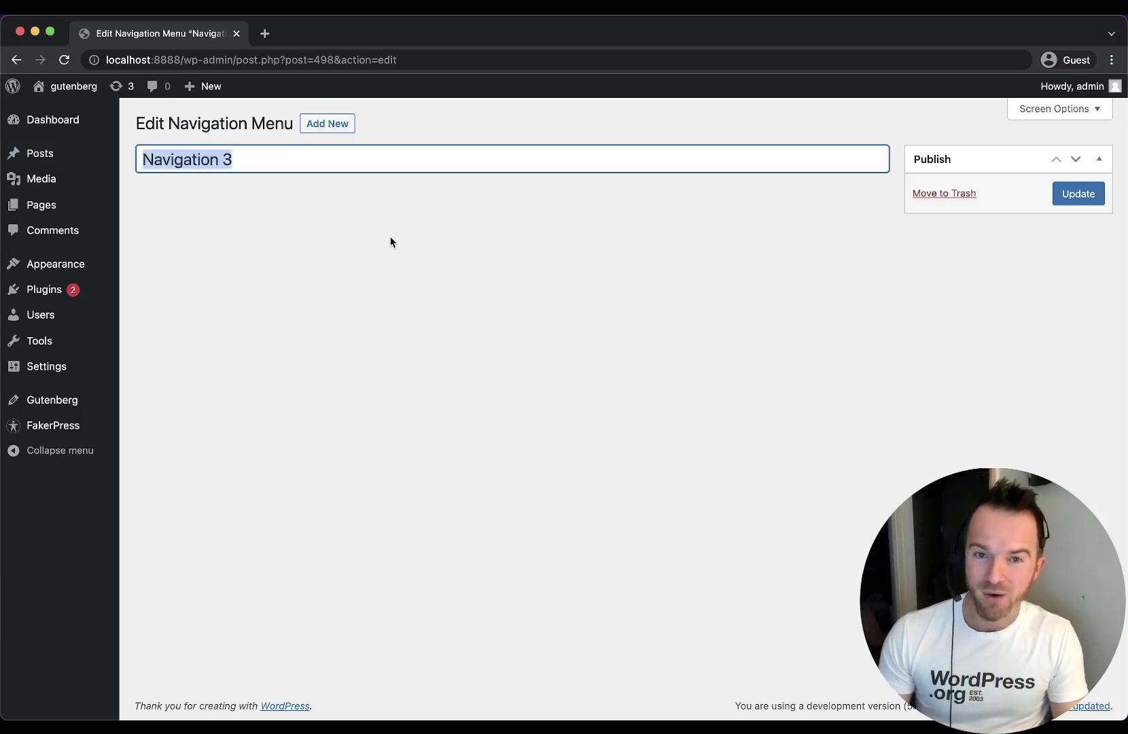
{"action": "left_click", "coordinate": [367, 236]}
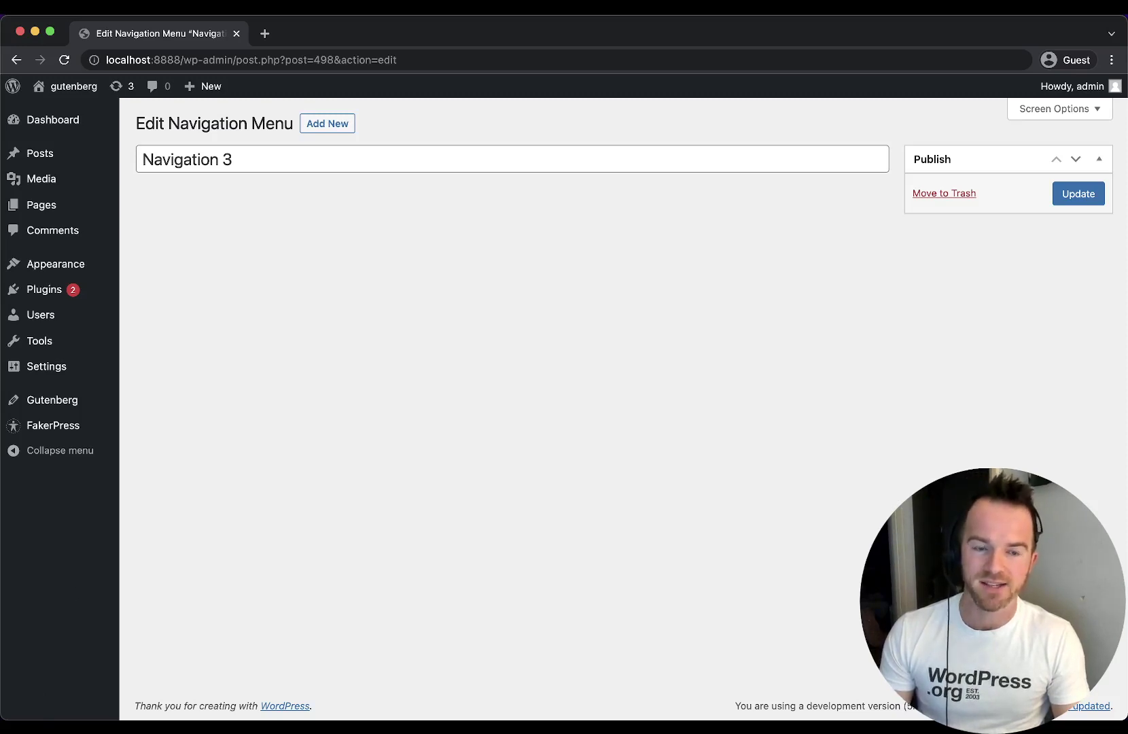
{"action": "key", "text": "super+Tab"}
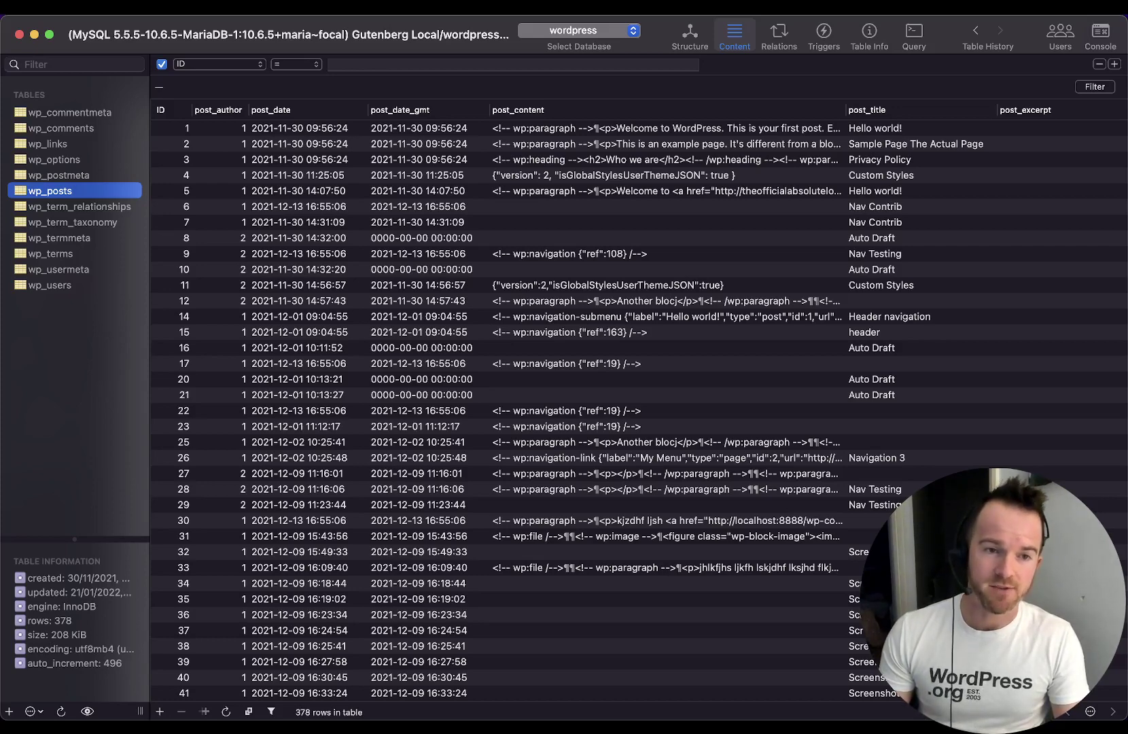
- Filter the wp_posts table to rows where post_type equals wp_navigation
{"action": "key", "text": "super+Tab"}
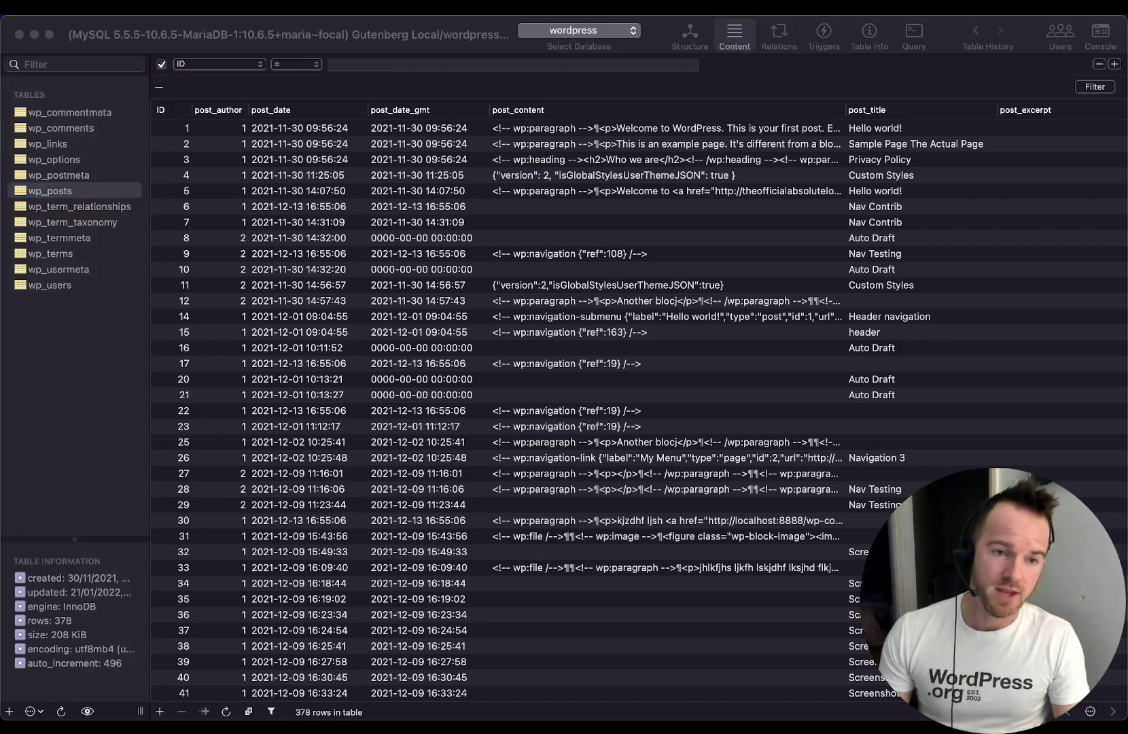
{"action": "left_click", "coordinate": [70, 197]}
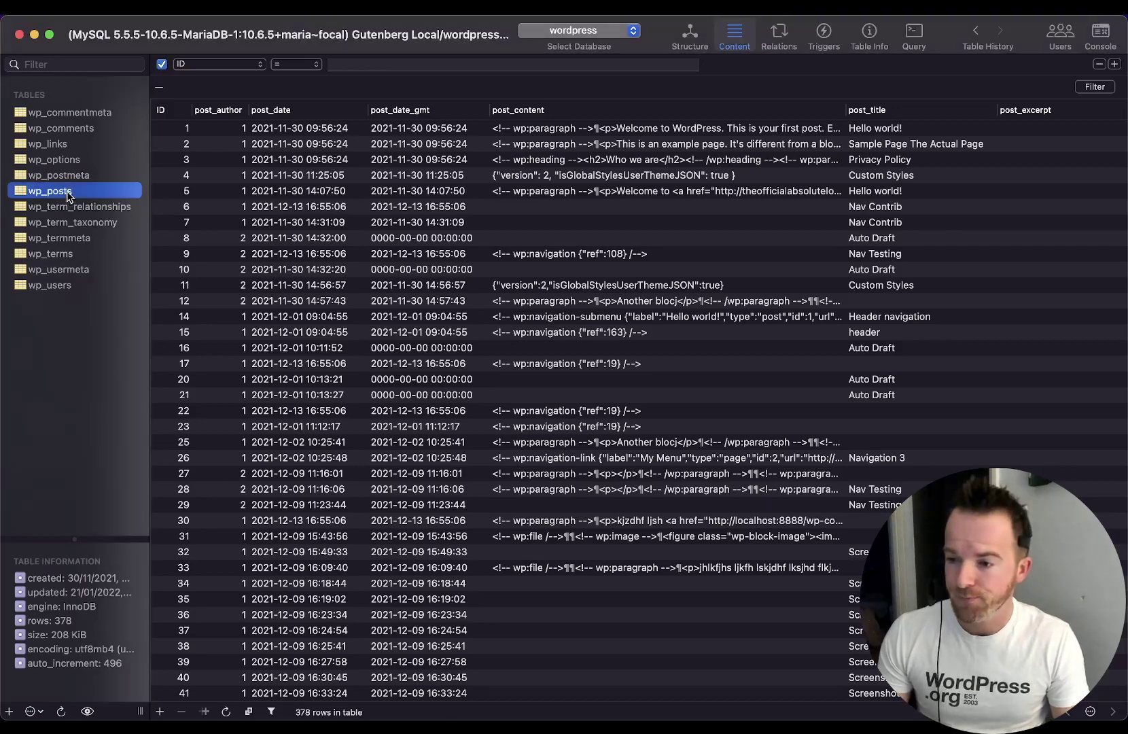
{"action": "left_click", "coordinate": [70, 196]}
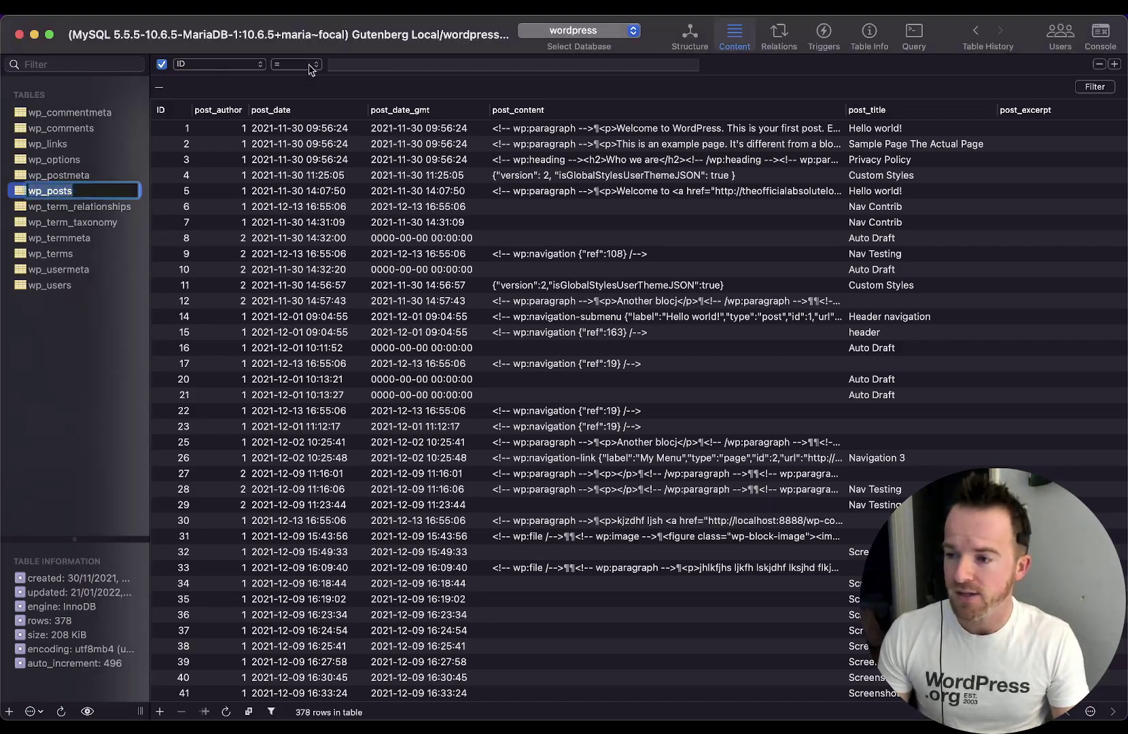
{"action": "left_click", "coordinate": [202, 68]}
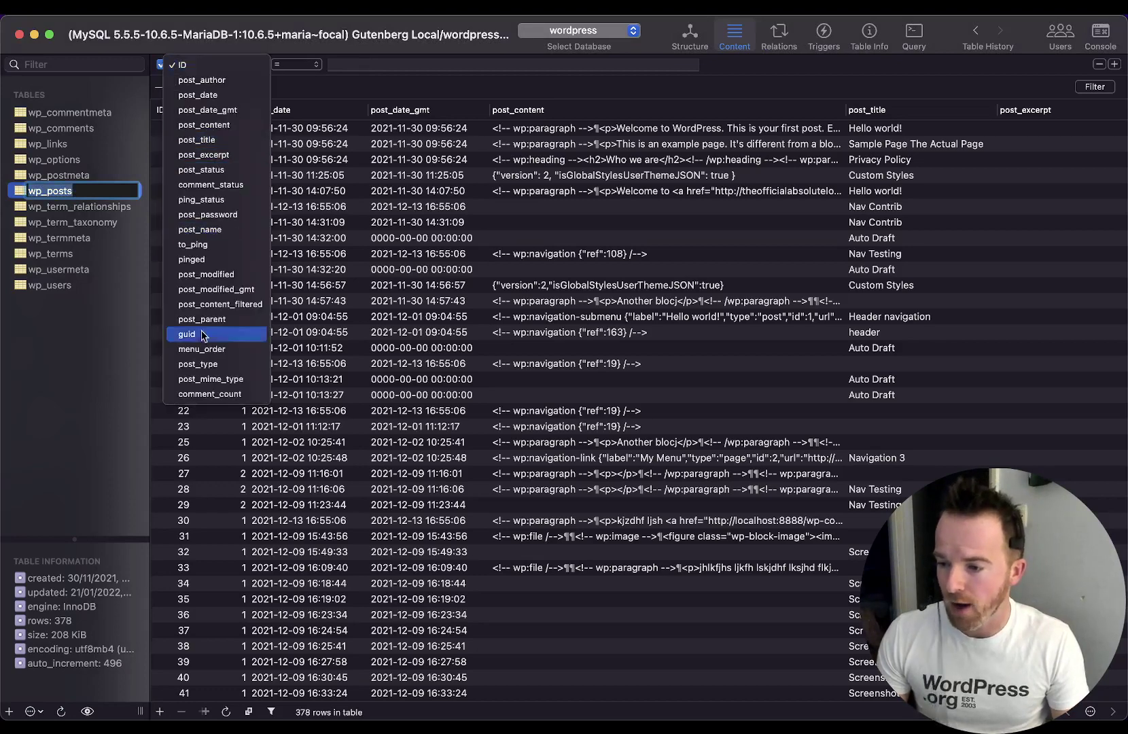
{"action": "left_click", "coordinate": [216, 365]}
{"action": "left_click", "coordinate": [404, 66]}
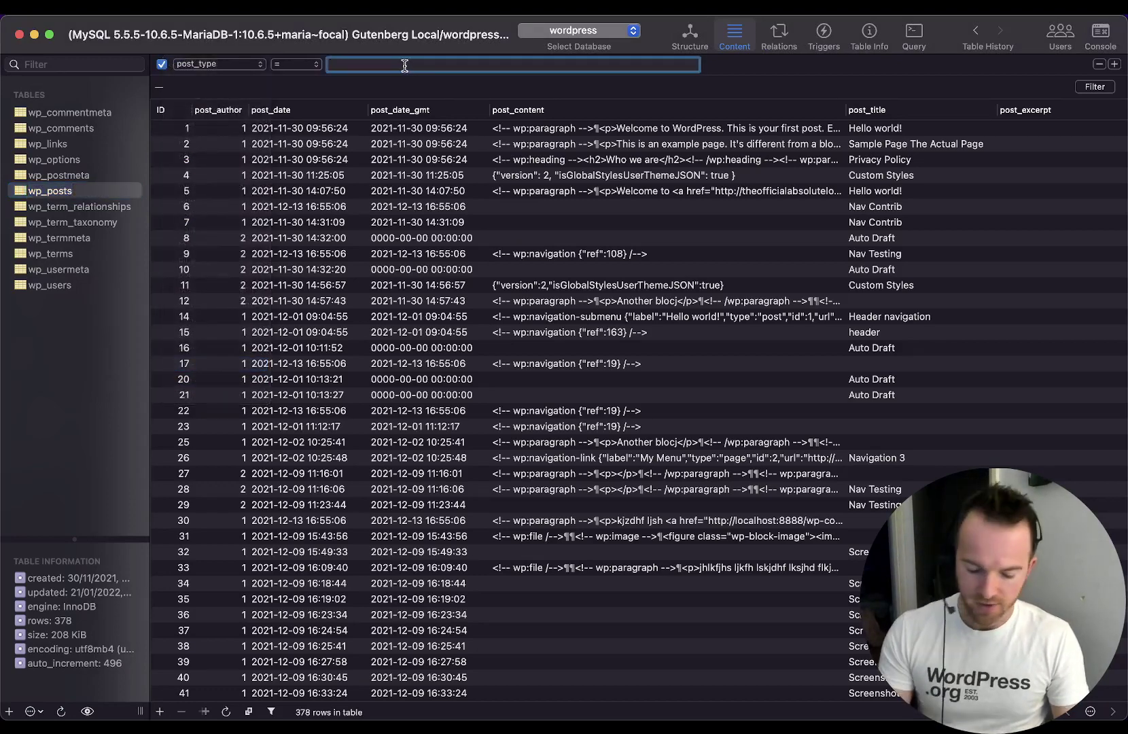
{"action": "type", "text": "wp"}
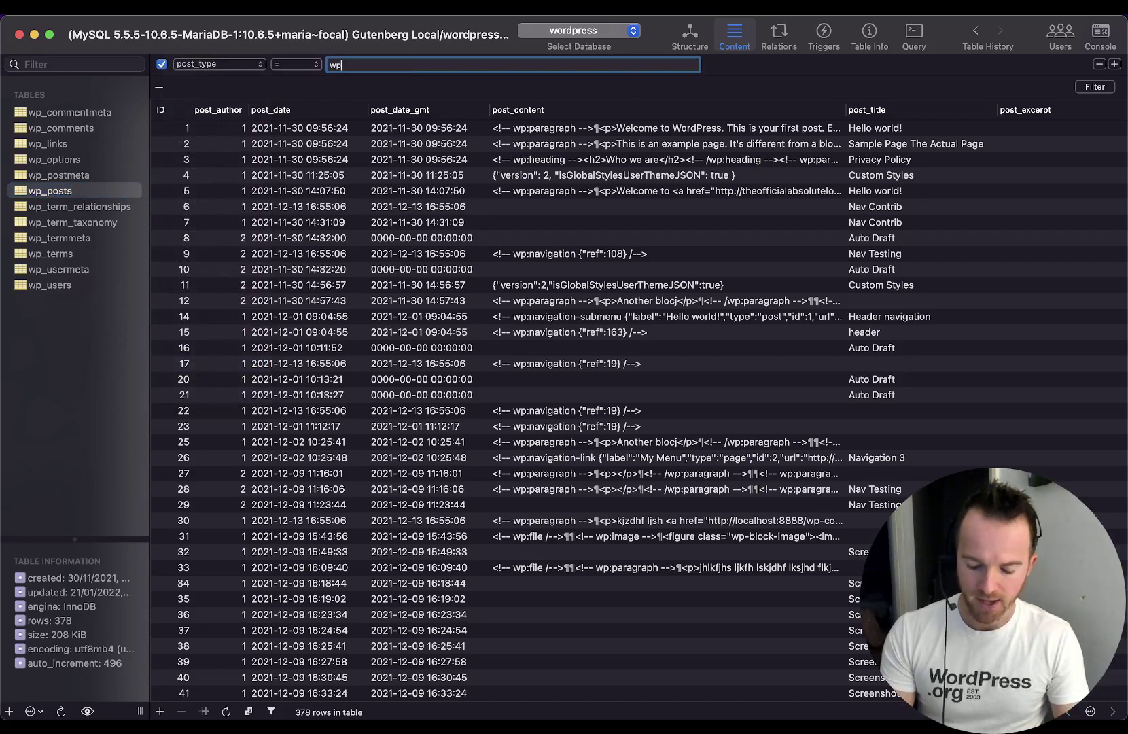
{"action": "type", "text": "_navigat"}
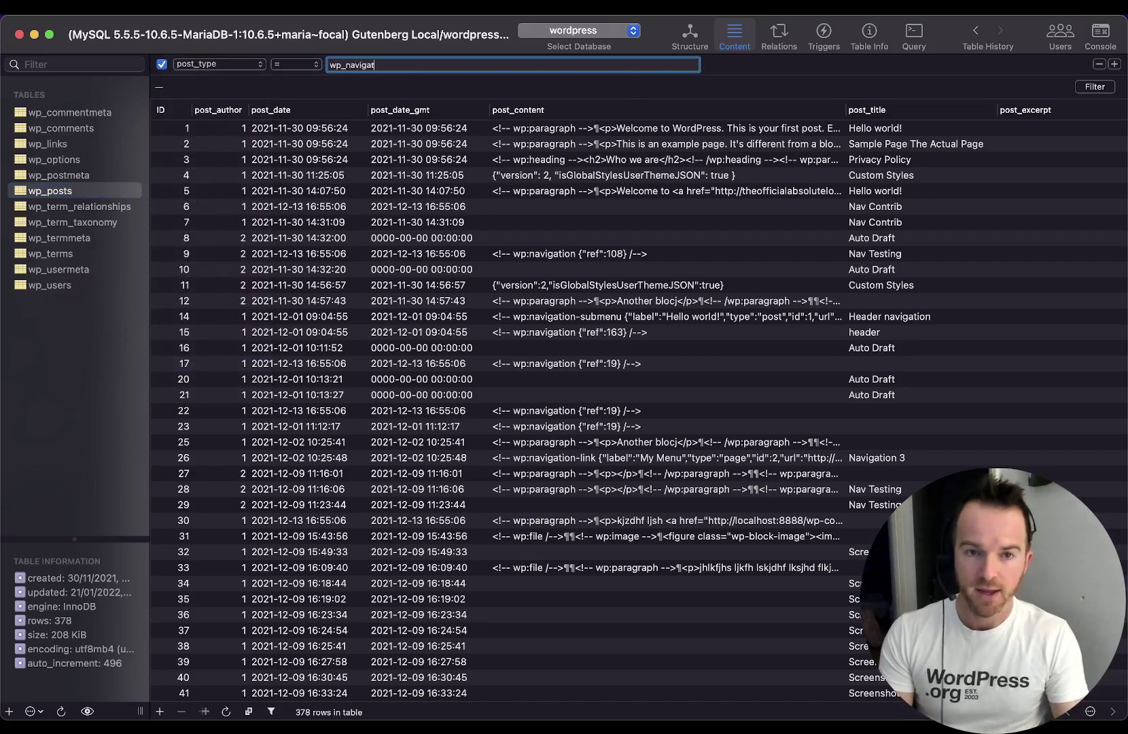
{"action": "type", "text": "ion"}
{"action": "key", "text": "Return"}
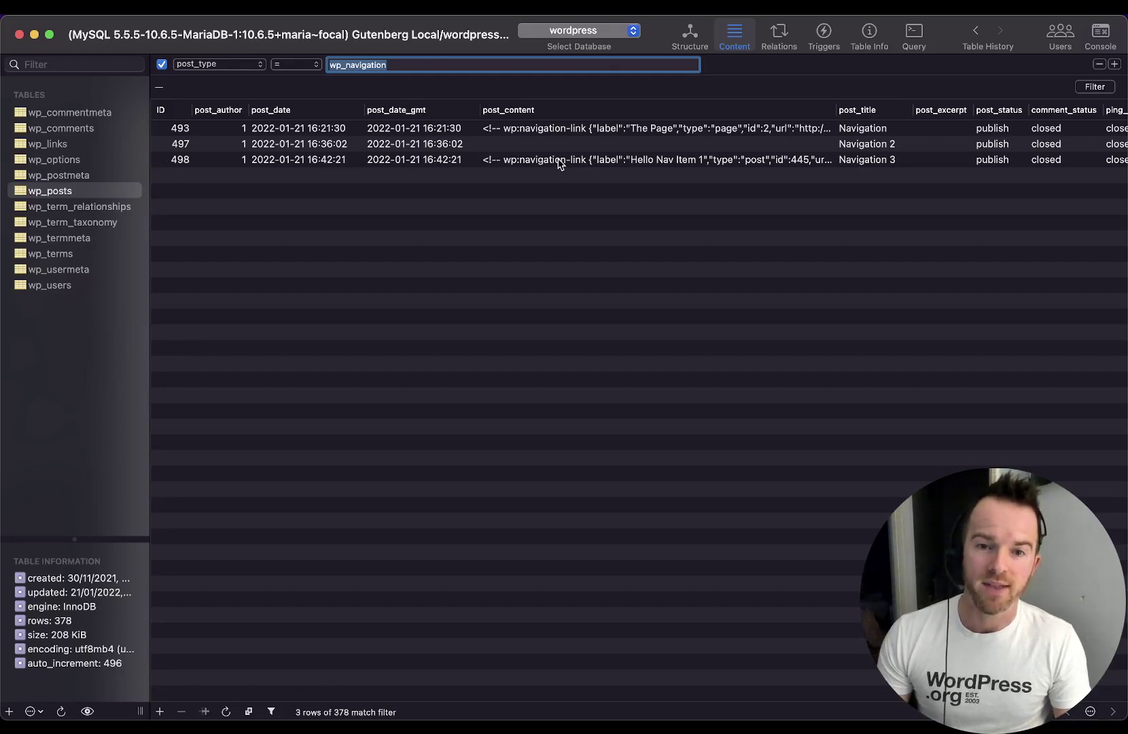
- Open the Posts list in a new tab and edit the first post
{"action": "key", "text": "super+Tab"}
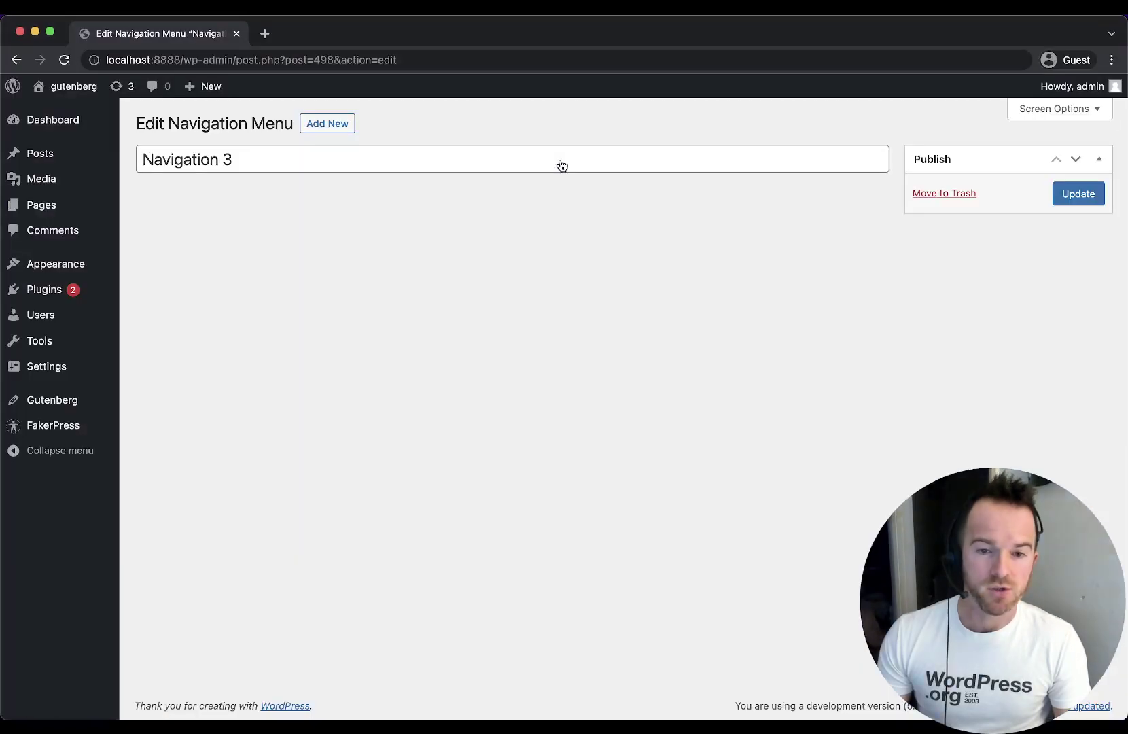
{"action": "triple_click", "coordinate": [250, 166]}
{"action": "mouse_move", "coordinate": [90, 161]}
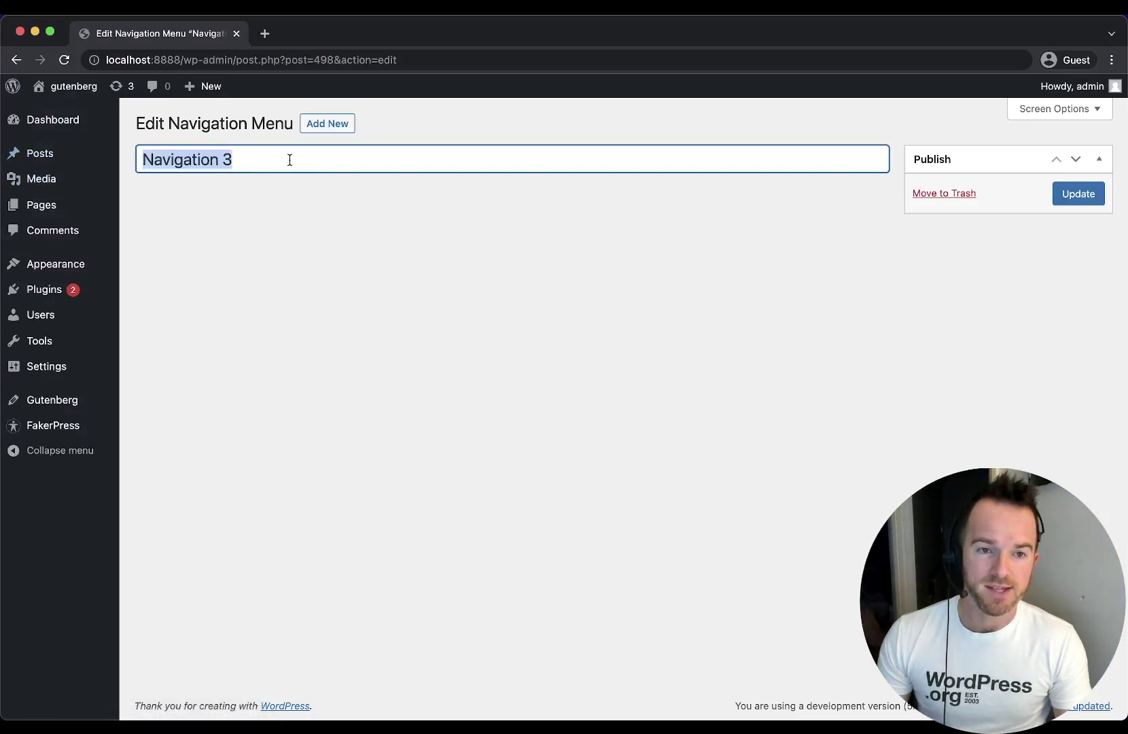
{"action": "left_click", "coordinate": [54, 155], "text": "super"}
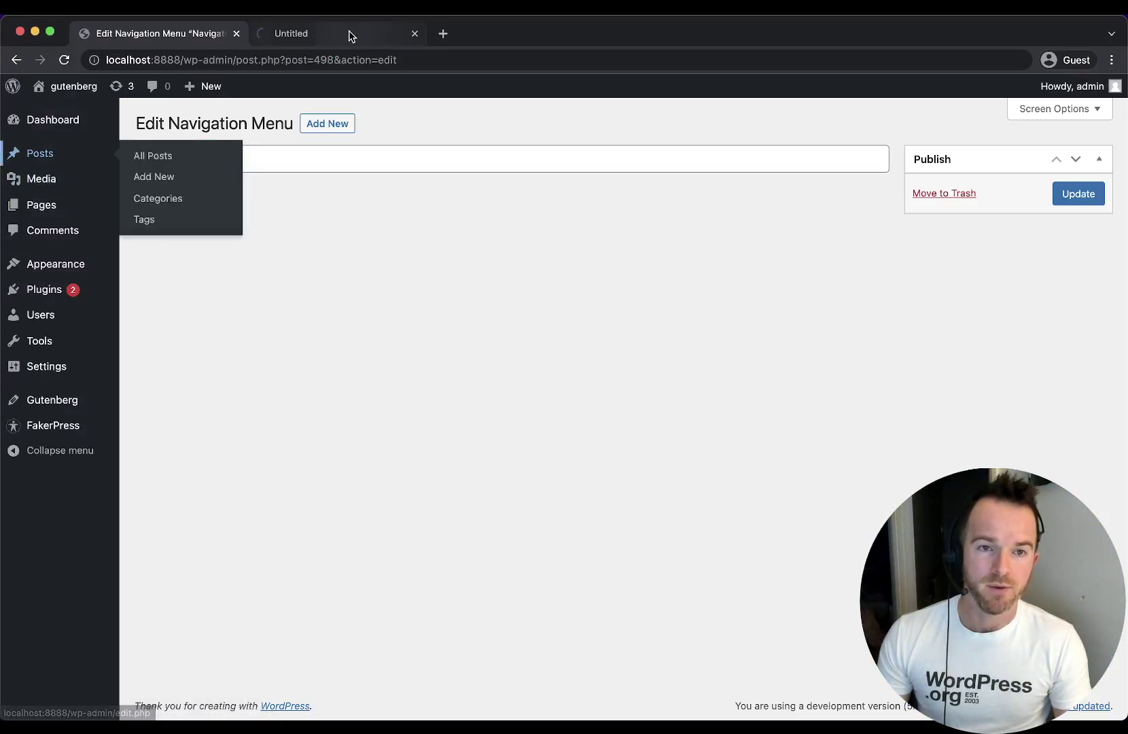
{"action": "left_click", "coordinate": [350, 34]}
{"action": "left_click", "coordinate": [177, 256]}
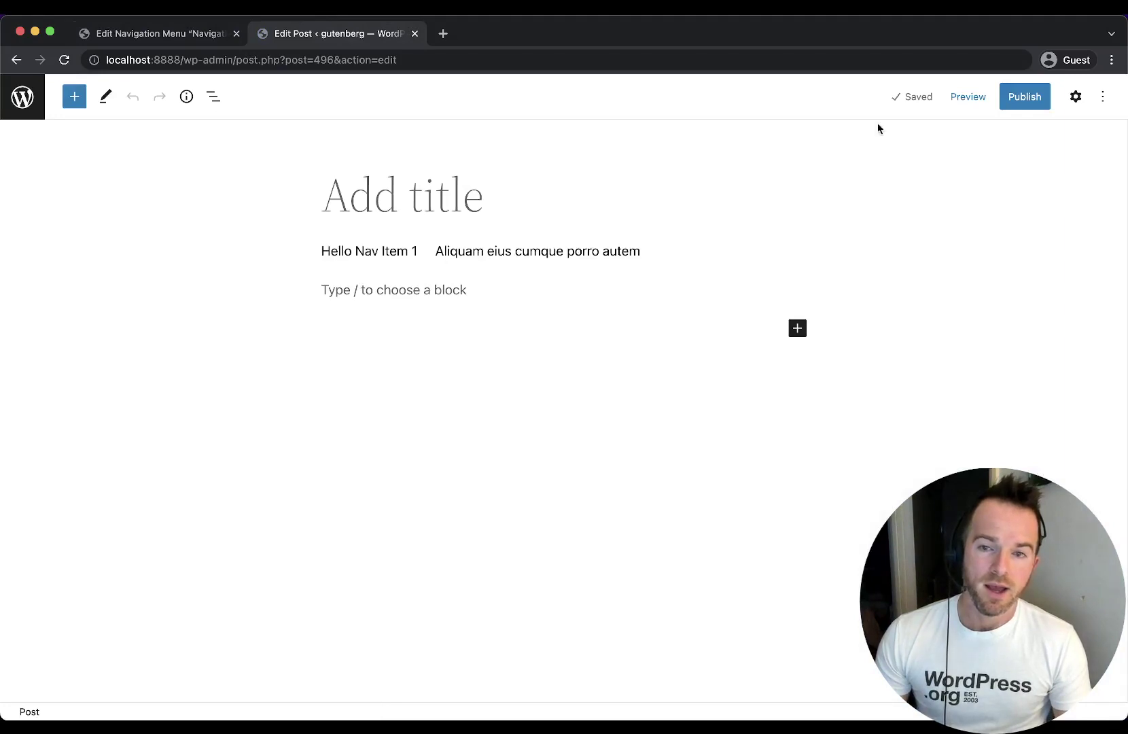
- View the post in the Code editor, select "ref":498, and switch back to Sequel Ace
{"action": "left_click", "coordinate": [1103, 96]}
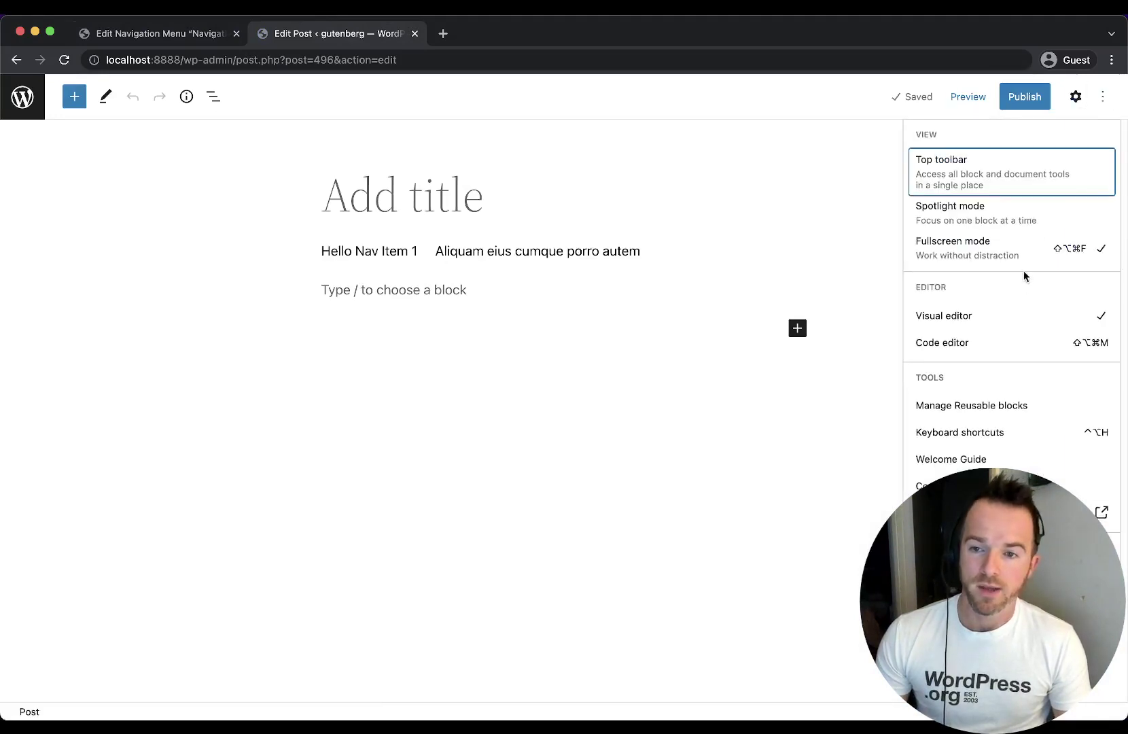
{"action": "left_click", "coordinate": [1015, 344]}
{"action": "left_click_drag", "start_coordinate": [331, 300], "coordinate": [391, 297]}
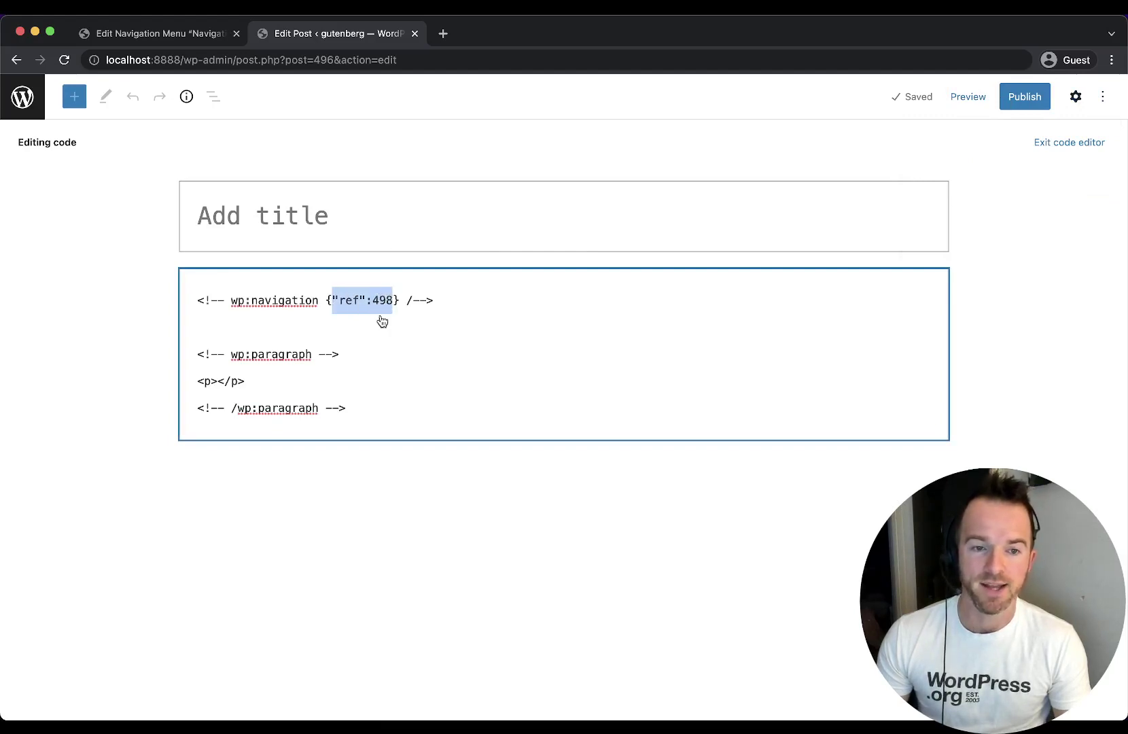
{"action": "key", "text": "super+Tab"}
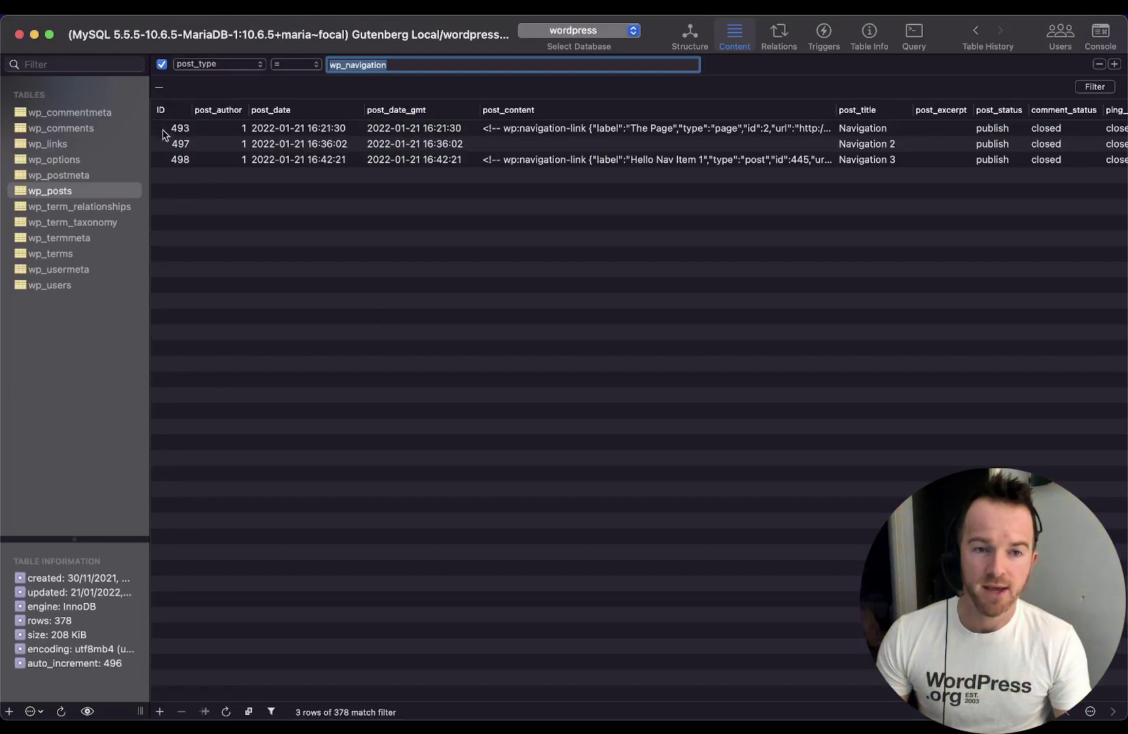
- Open post 498's post_content in the field editor and select all its navigation-link markup
{"action": "double_click", "coordinate": [178, 162]}
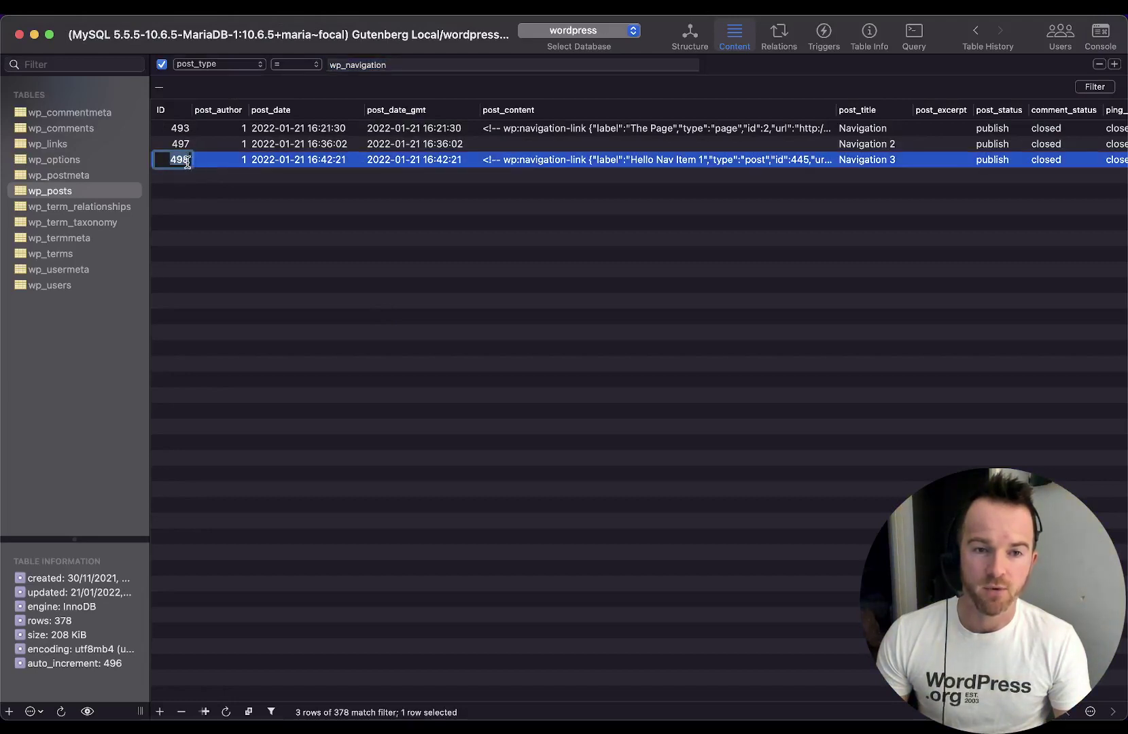
{"action": "double_click", "coordinate": [564, 160]}
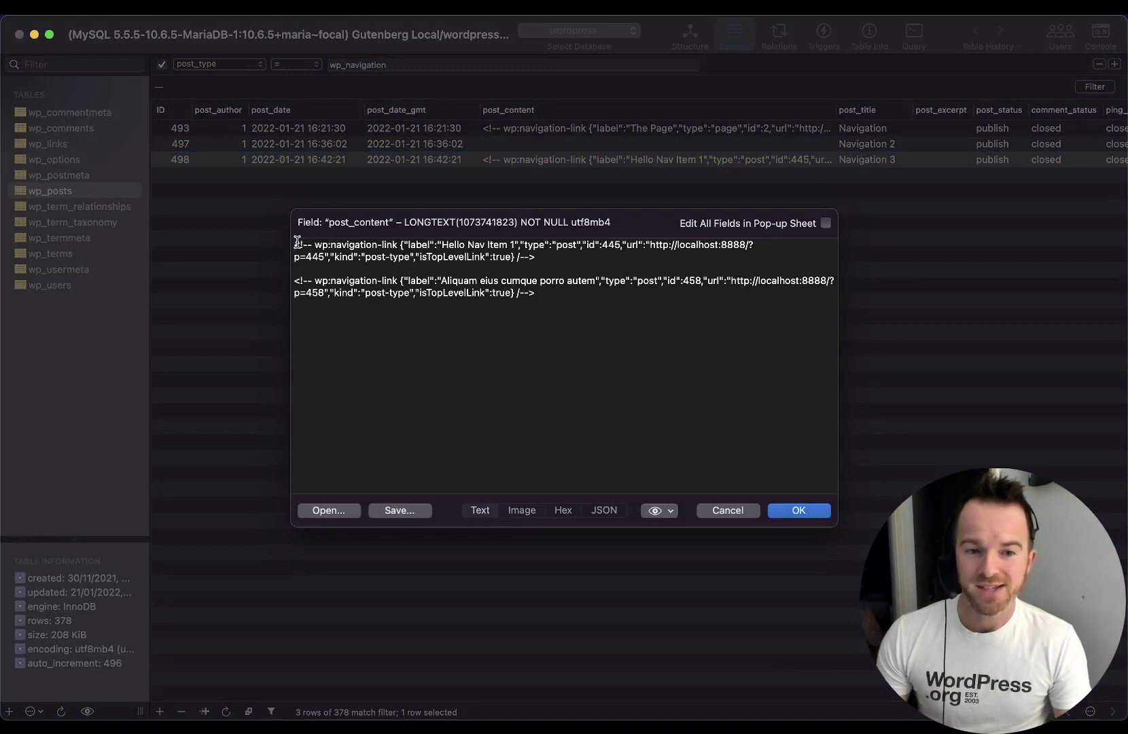
{"action": "left_click_drag", "start_coordinate": [293, 245], "coordinate": [554, 290]}
{"action": "left_click", "coordinate": [557, 307]}
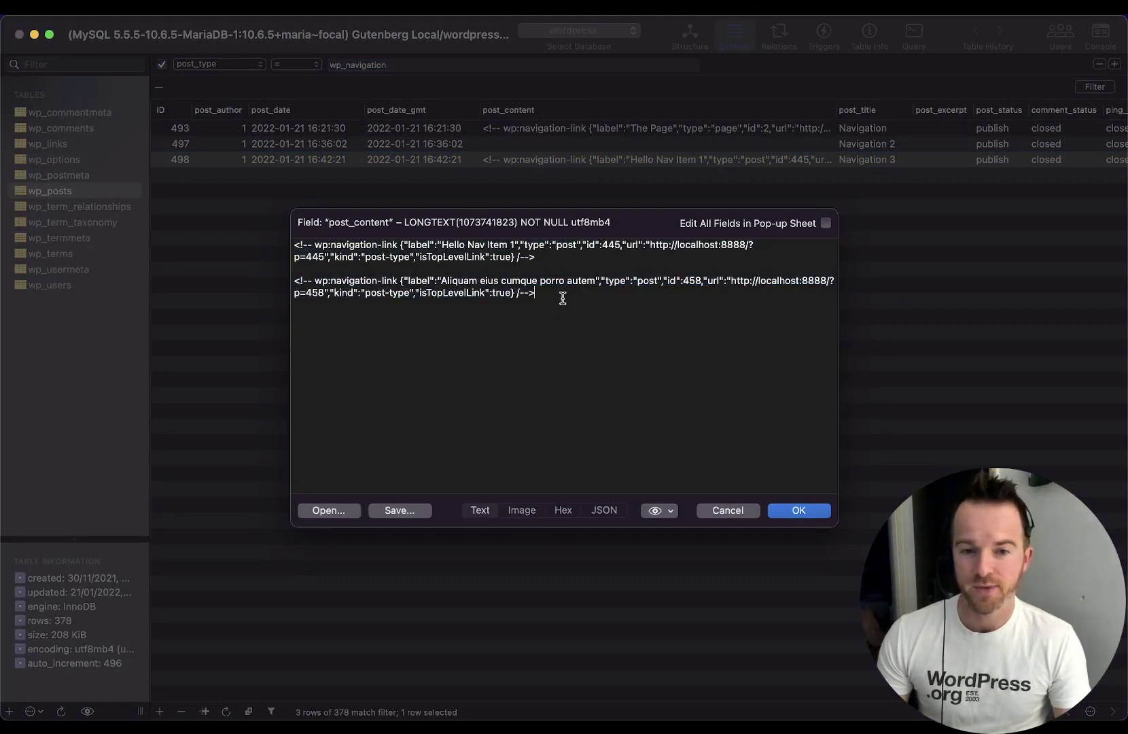
{"action": "key", "text": "super+a"}
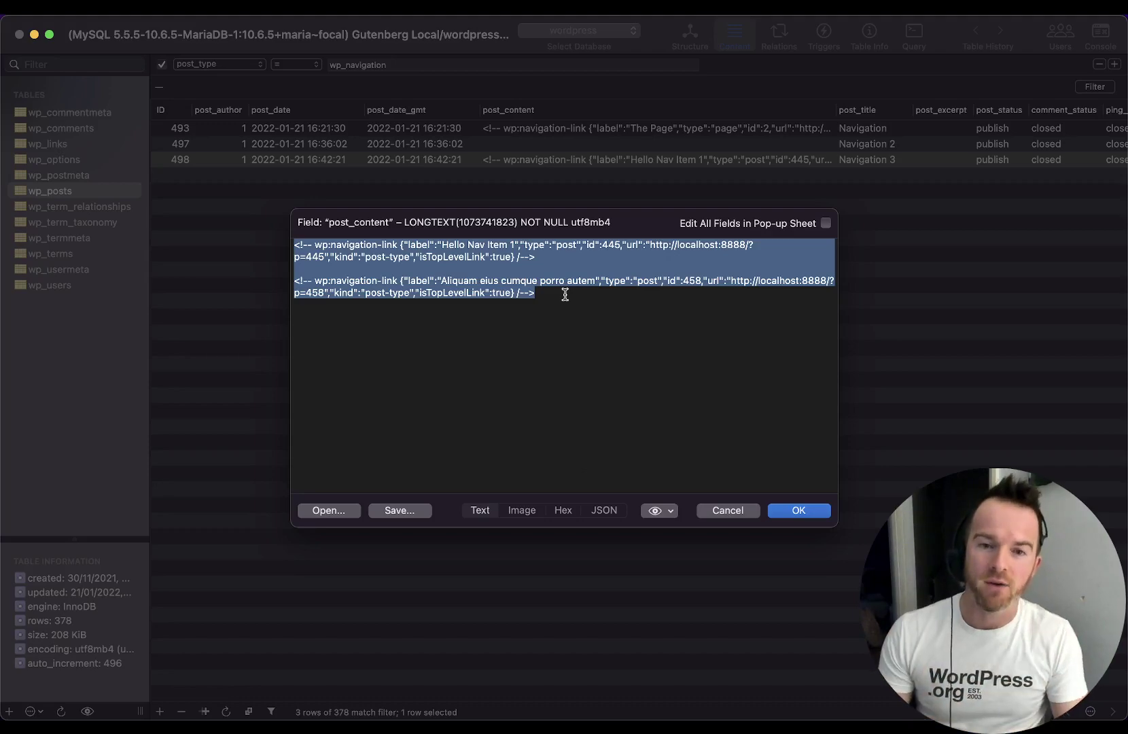
{"action": "left_click", "coordinate": [726, 515]}
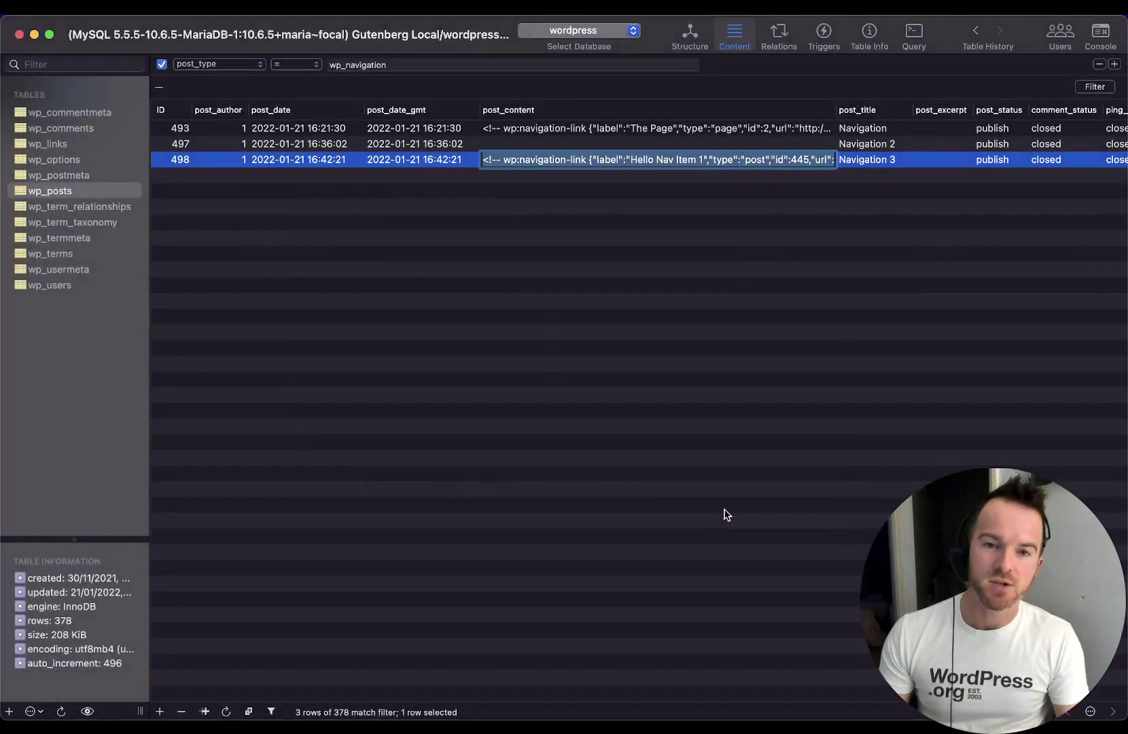